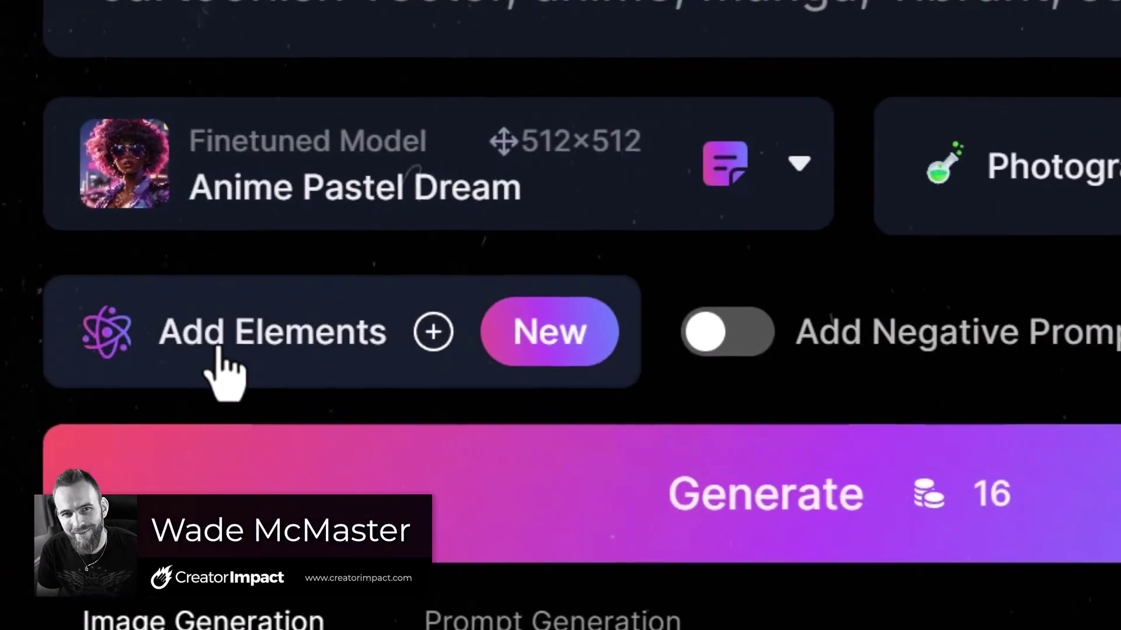
# Preview the Add Elements list, then go back to the home dashboard.
pyautogui.click(314, 343)
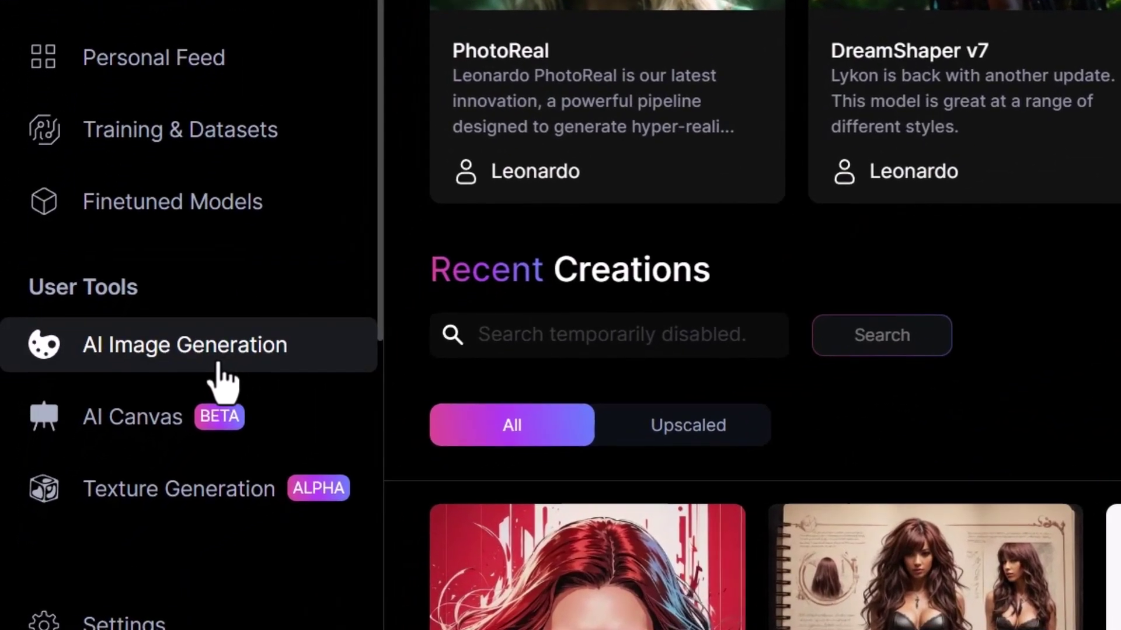
# Open AI Image Generation and view the left earlier cyborg woman image full-size.
pyautogui.click(175, 361)
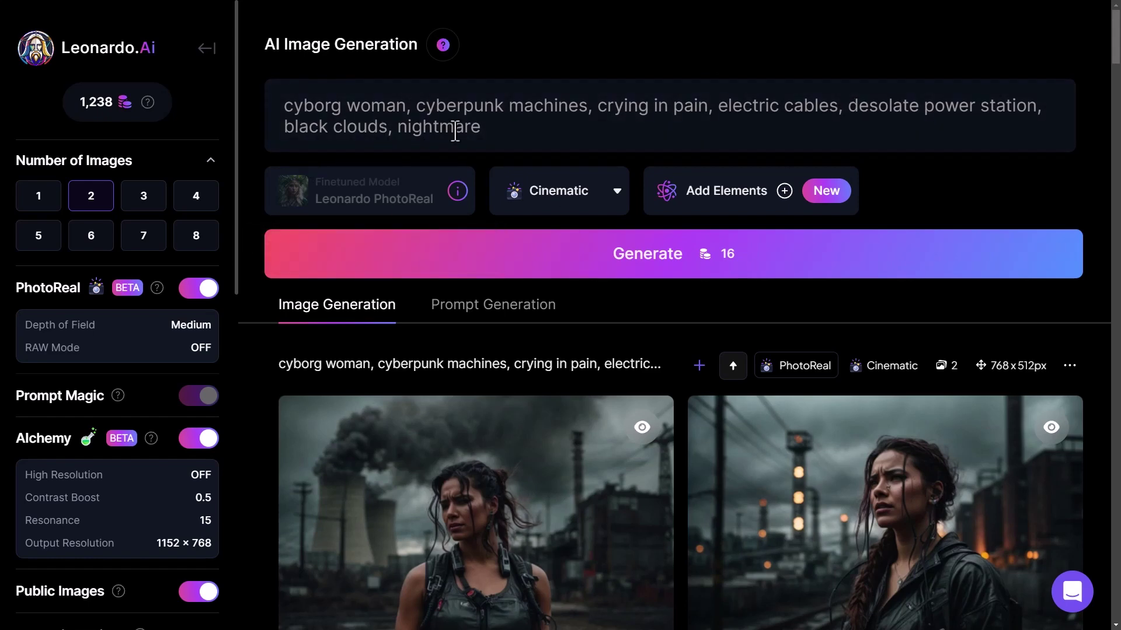
pyautogui.scroll(-3, 613, 172)
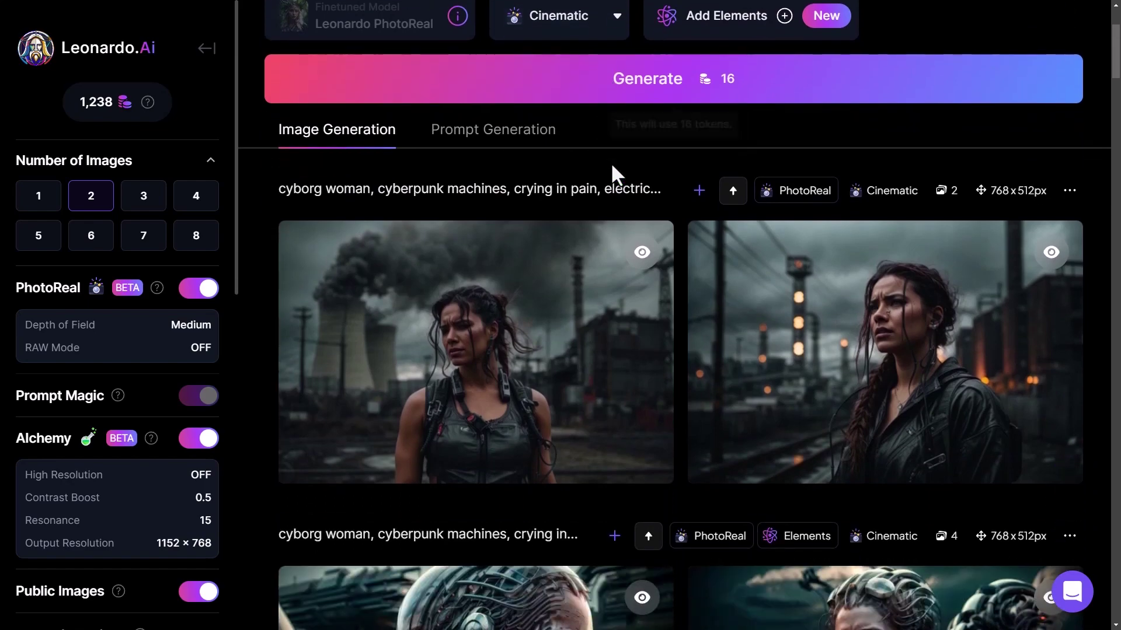
pyautogui.scroll(1, 407, 376)
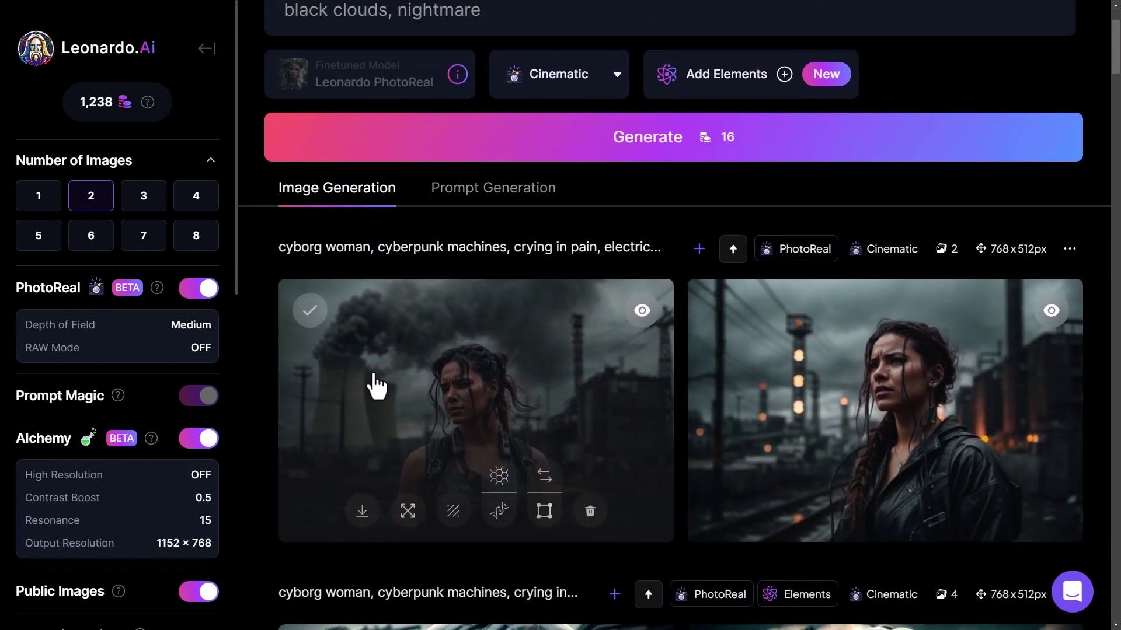
pyautogui.click(475, 388)
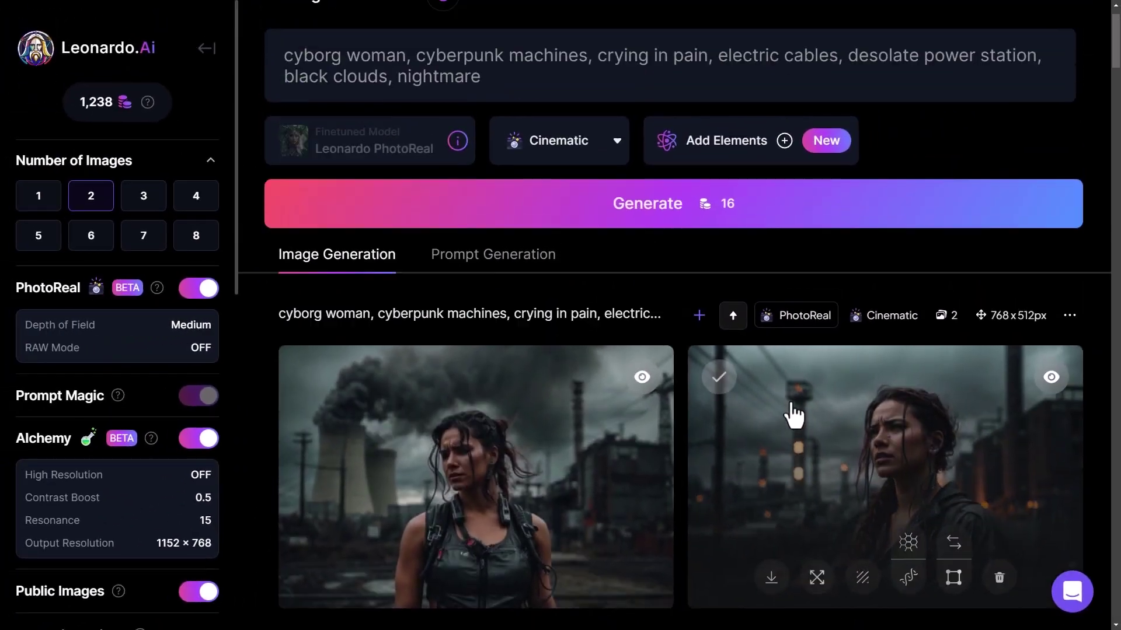
pyautogui.scroll(1, 790, 413)
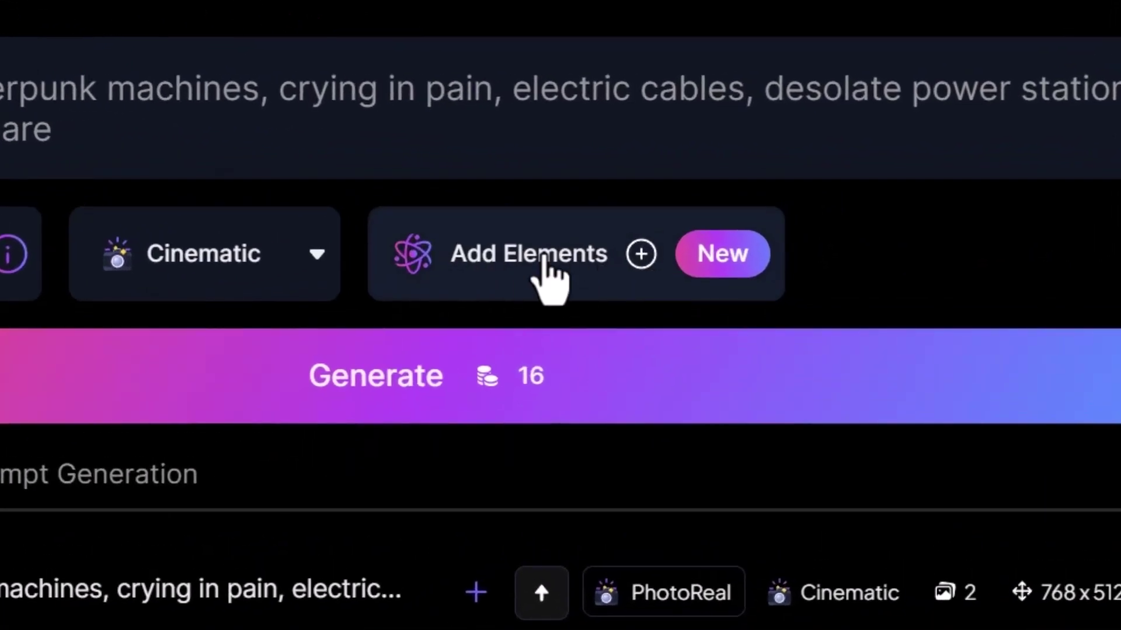
# Pick Biopunk and Crystalline from the Elements grid and confirm, each at weight 1.00.
pyautogui.click(544, 260)
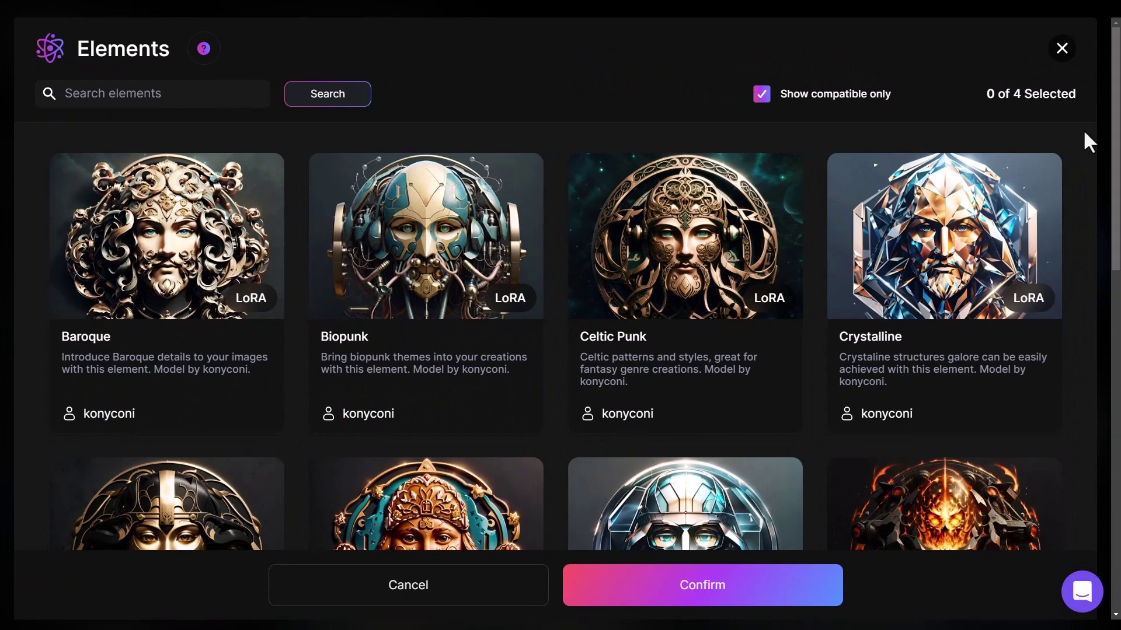
pyautogui.scroll(-10, 1116, 140)
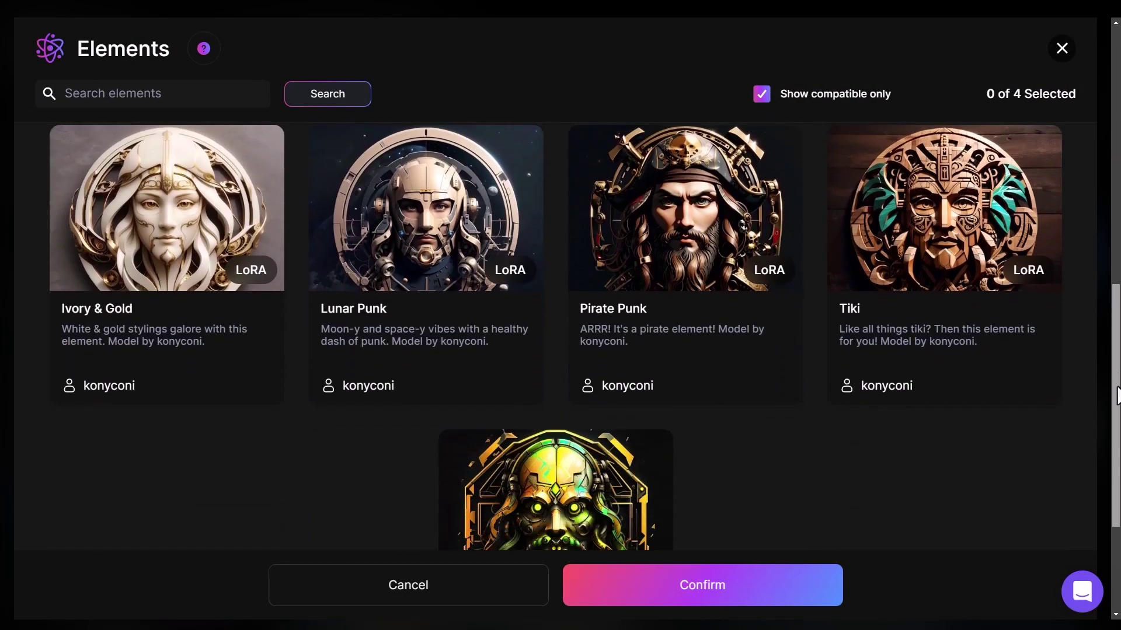
pyautogui.scroll(4, 558, 432)
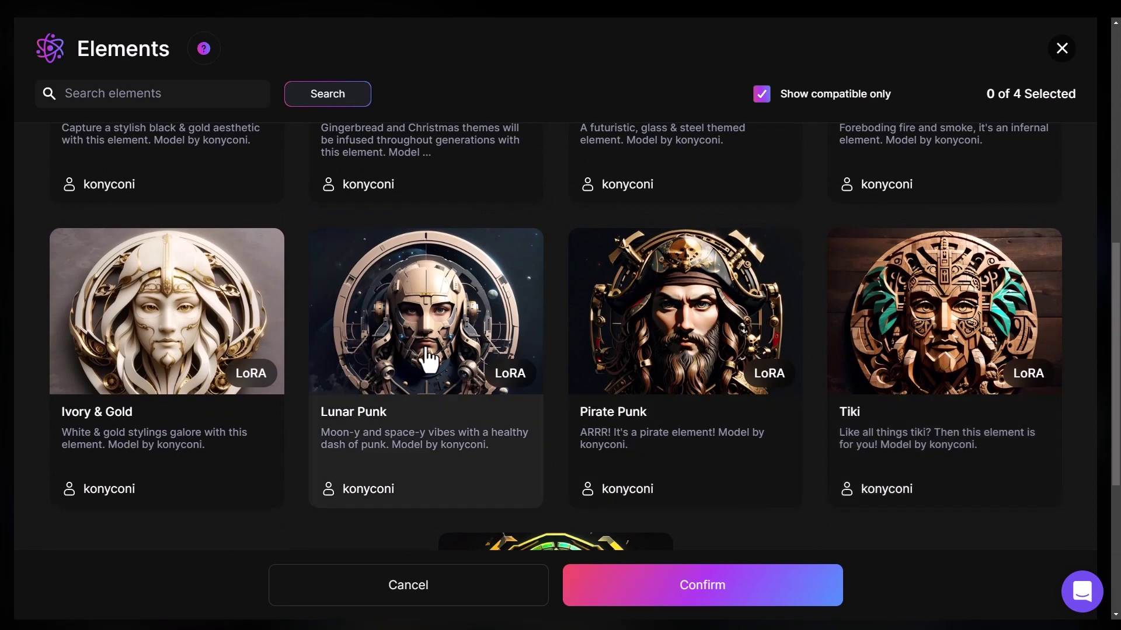
pyautogui.scroll(4, 412, 332)
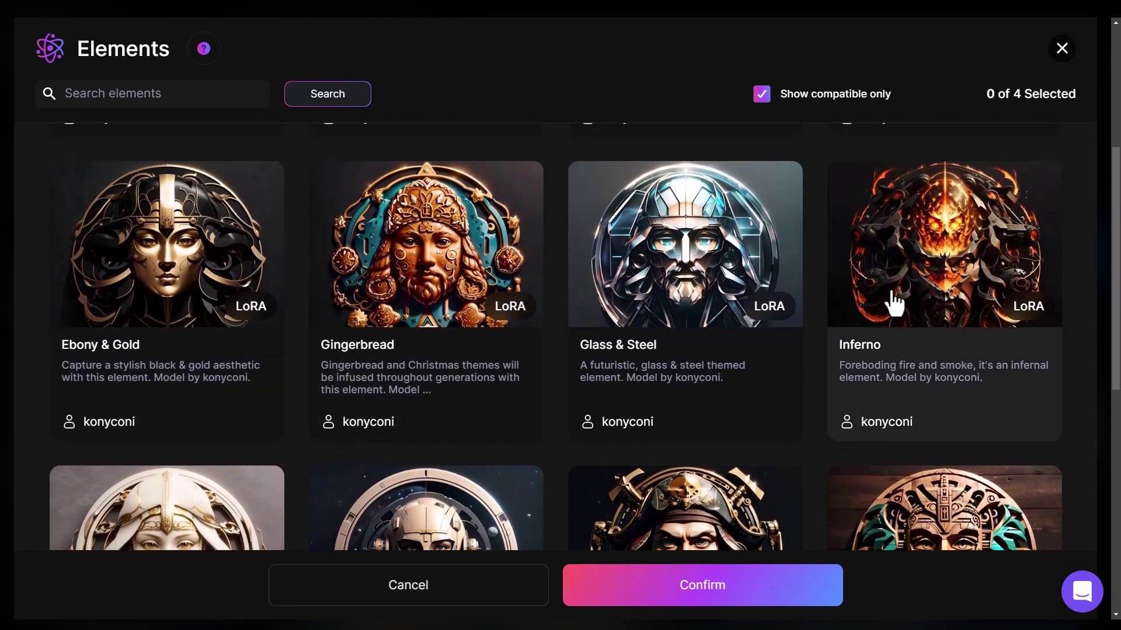
pyautogui.scroll(4, 893, 303)
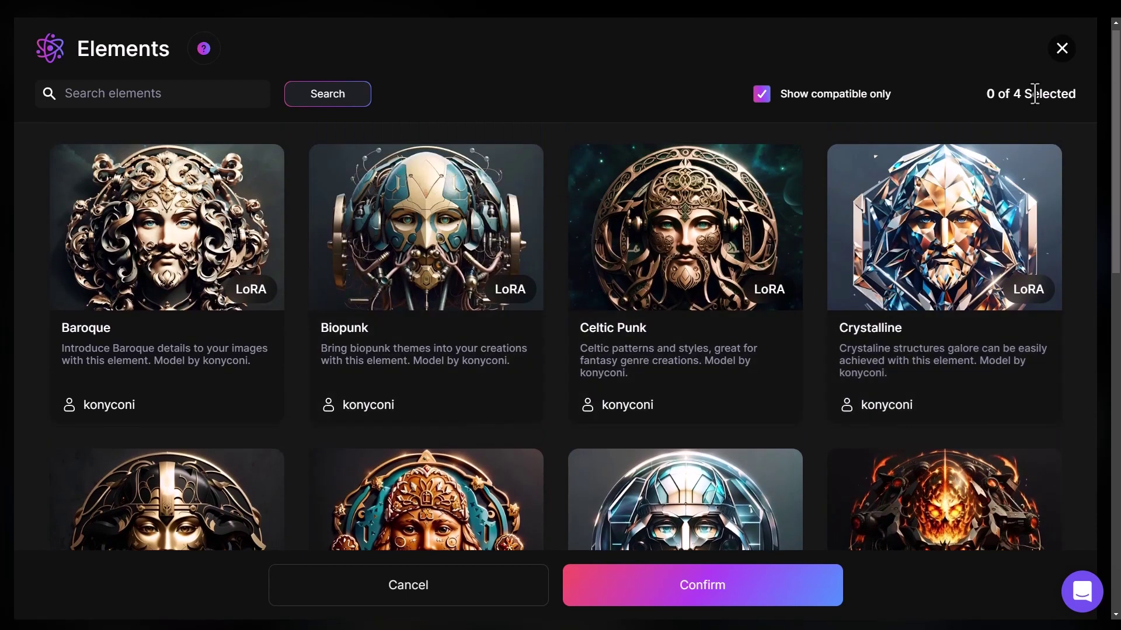
pyautogui.click(418, 235)
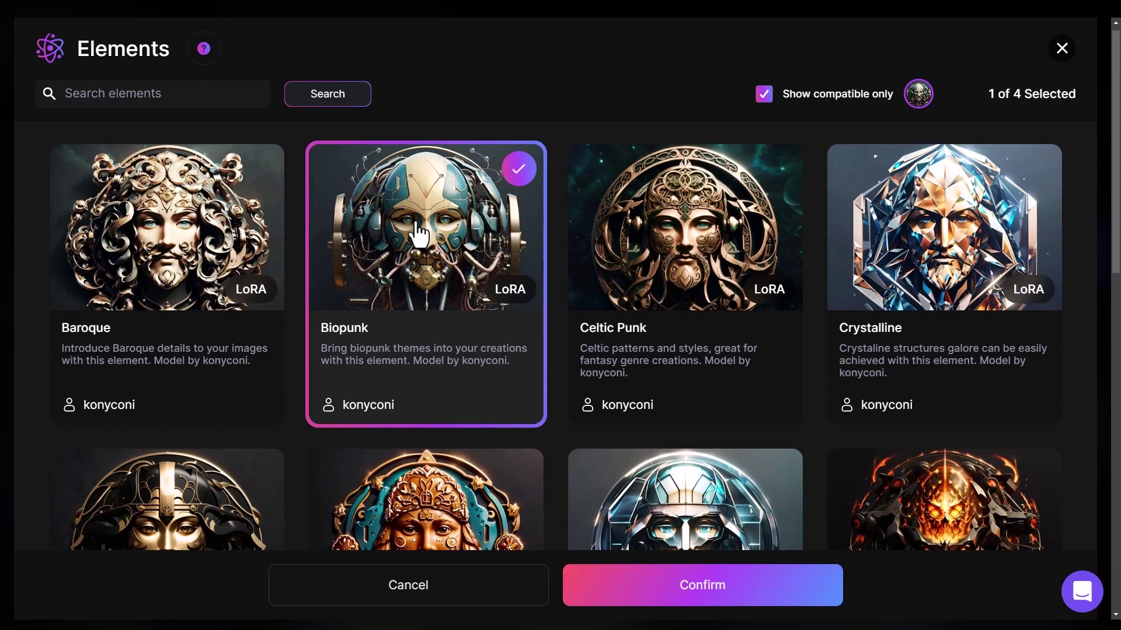
pyautogui.click(924, 259)
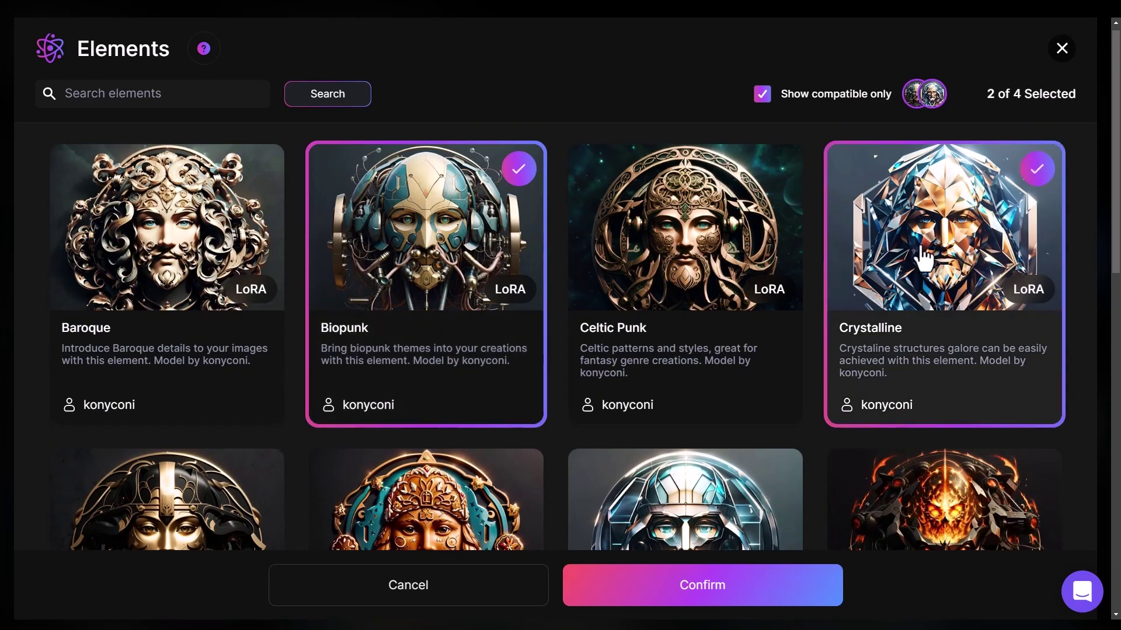
pyautogui.click(701, 601)
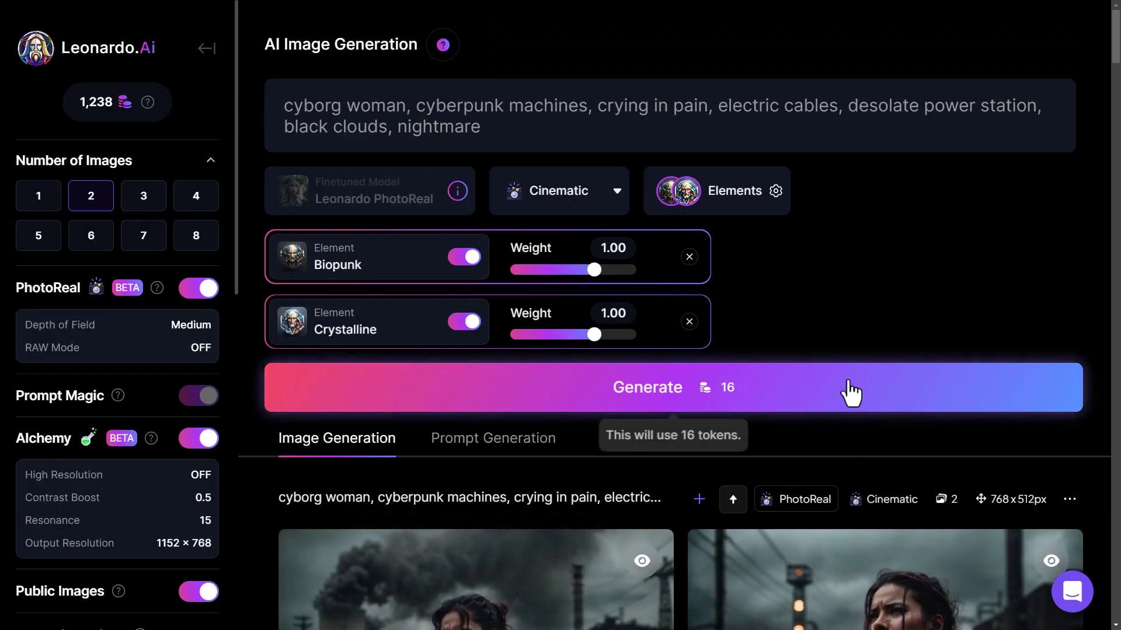
pyautogui.scroll(-2, 625, 480)
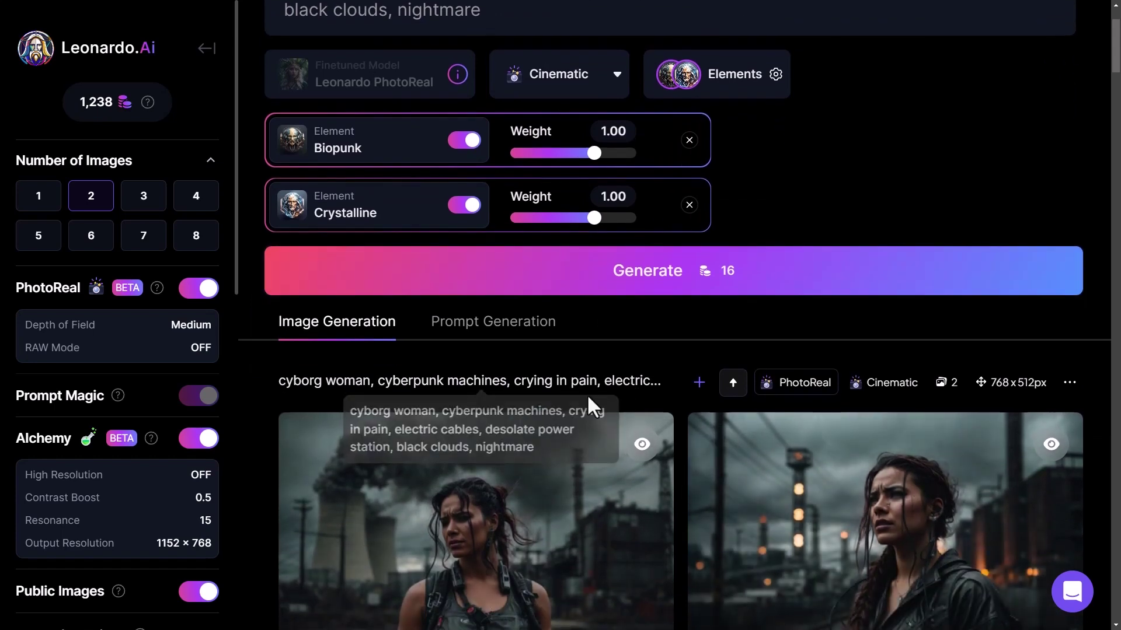
pyautogui.scroll(2, 590, 401)
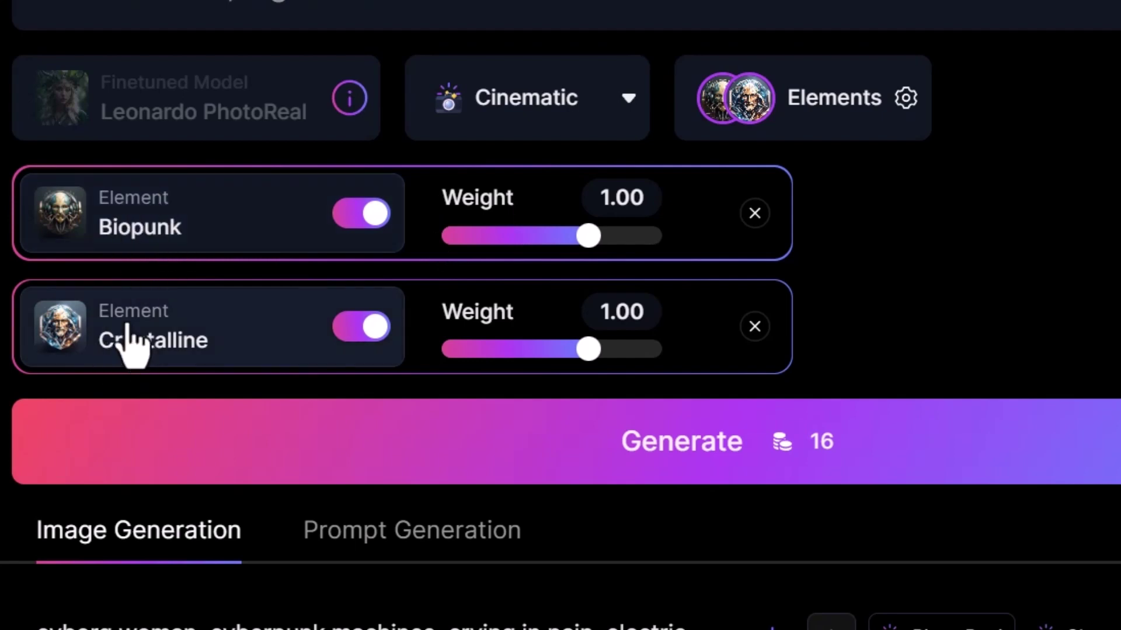
# Drag the Element weight sliders to Biopunk 1.40 and Crystalline 0.80.
pyautogui.moveTo(590, 235); pyautogui.dragTo(615, 236)
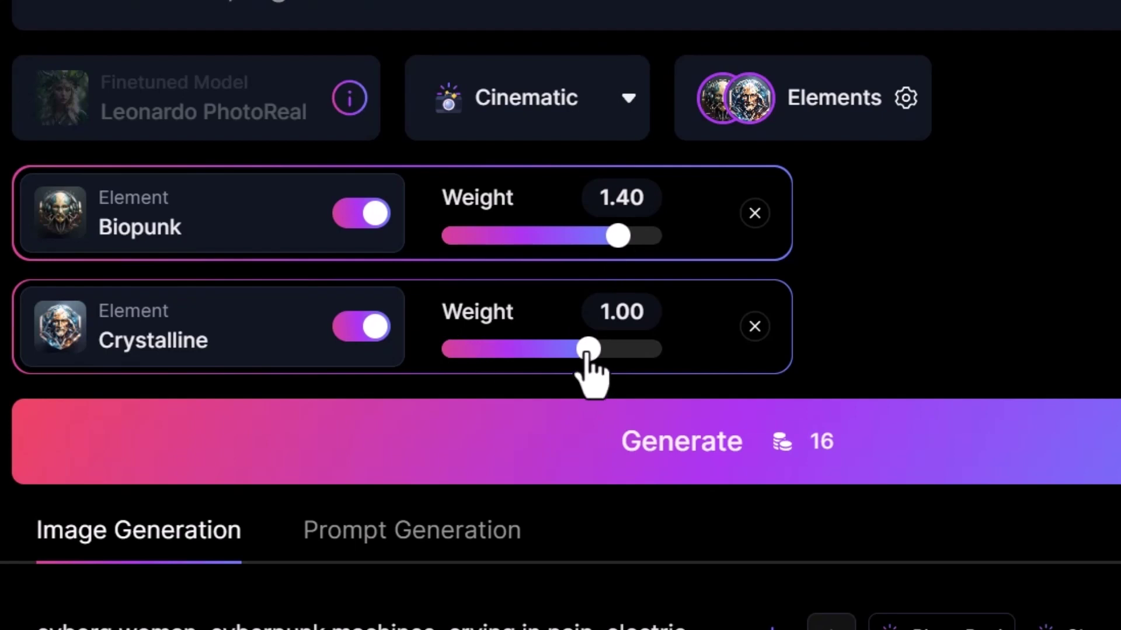
pyautogui.moveTo(588, 349); pyautogui.dragTo(574, 350)
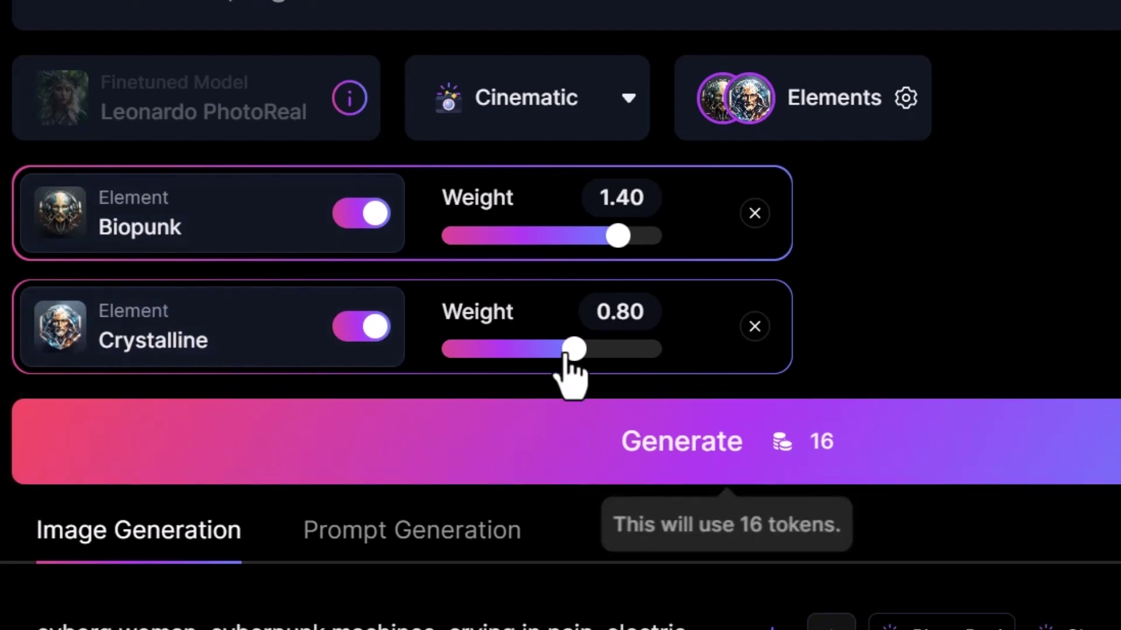
pyautogui.moveTo(573, 350); pyautogui.dragTo(484, 359)
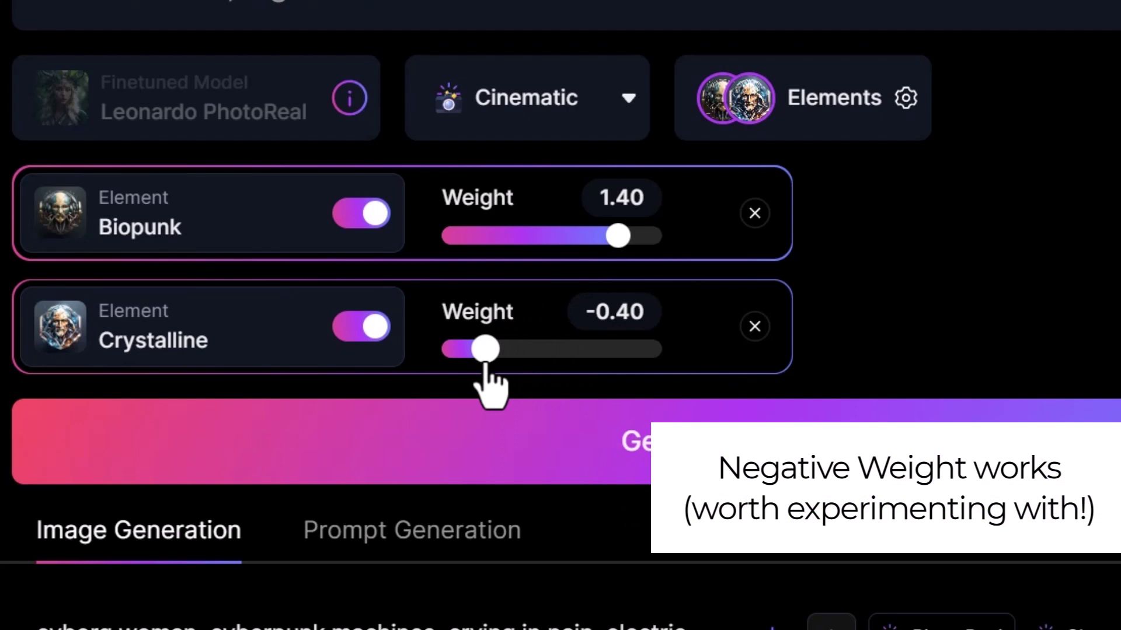
pyautogui.moveTo(486, 365); pyautogui.dragTo(552, 366)
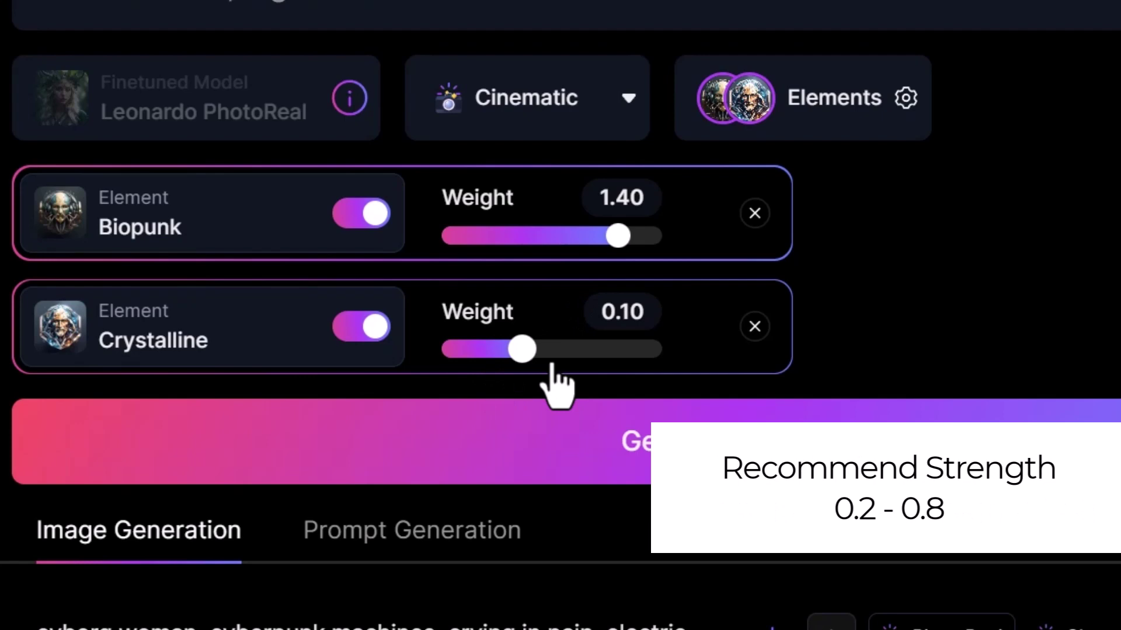
pyautogui.moveTo(552, 366); pyautogui.dragTo(578, 366)
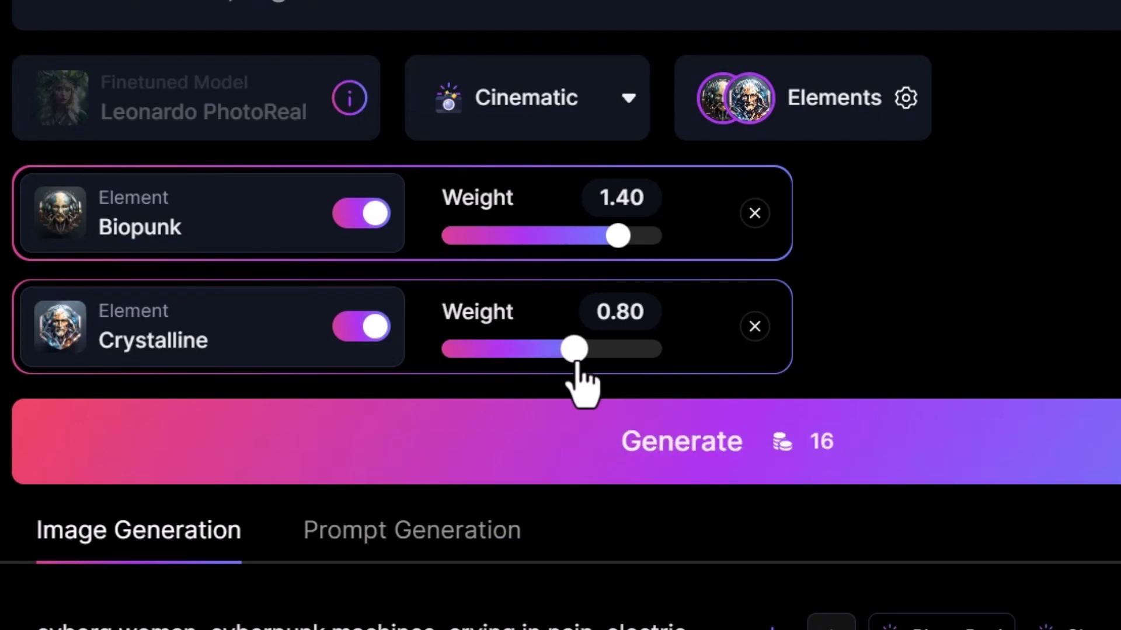
# Generate two new cyborg woman images with Biopunk 1.40 and Crystalline 0.80.
pyautogui.click(812, 444)
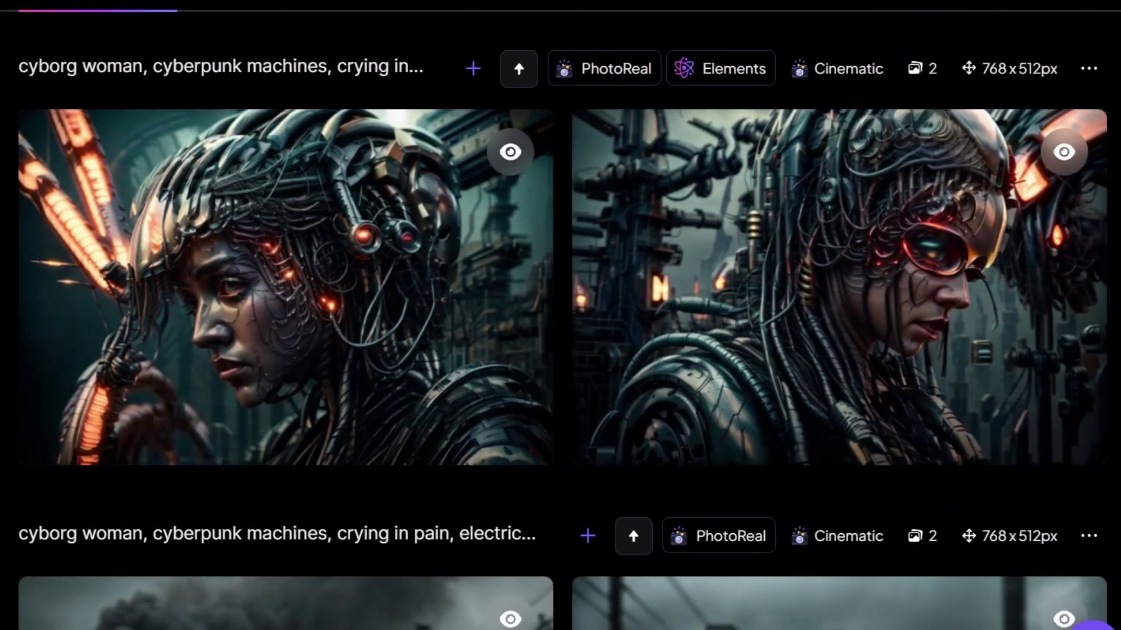
pyautogui.scroll(-3, 560, 315)
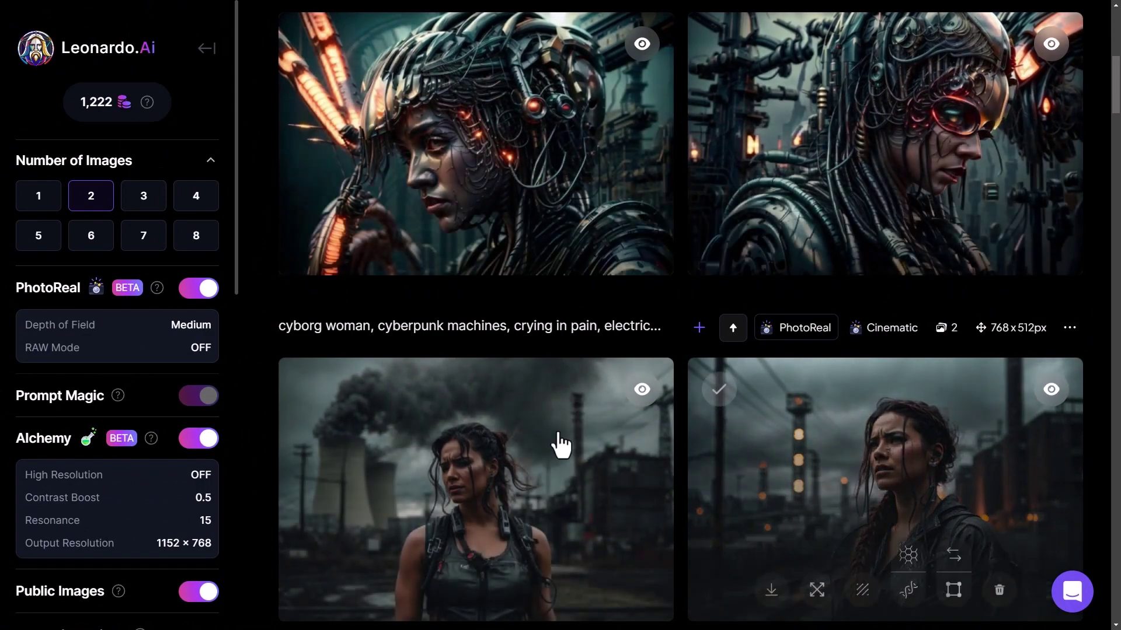
pyautogui.scroll(2, 468, 218)
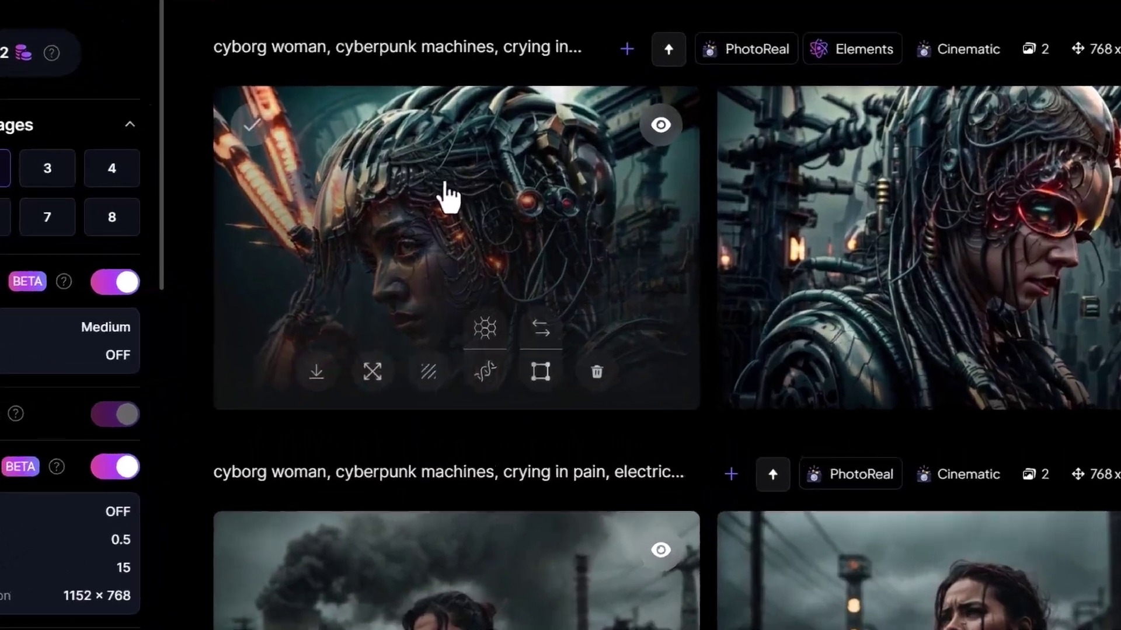
# View both new cyborg images full-size, then close the viewer.
pyautogui.click(447, 196)
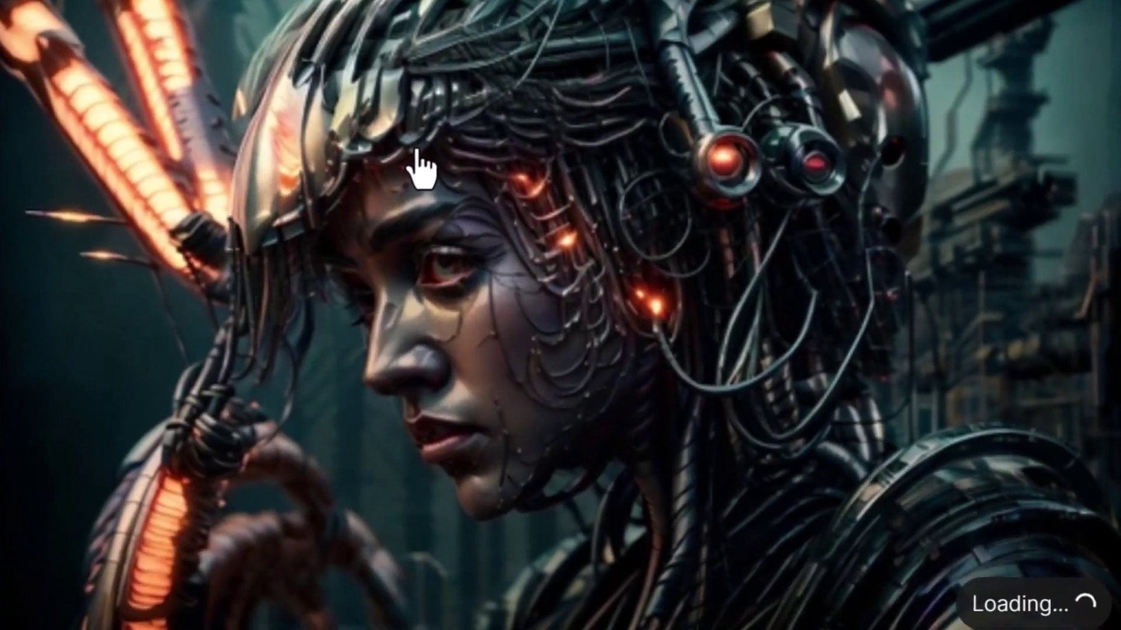
pyautogui.press('Right')
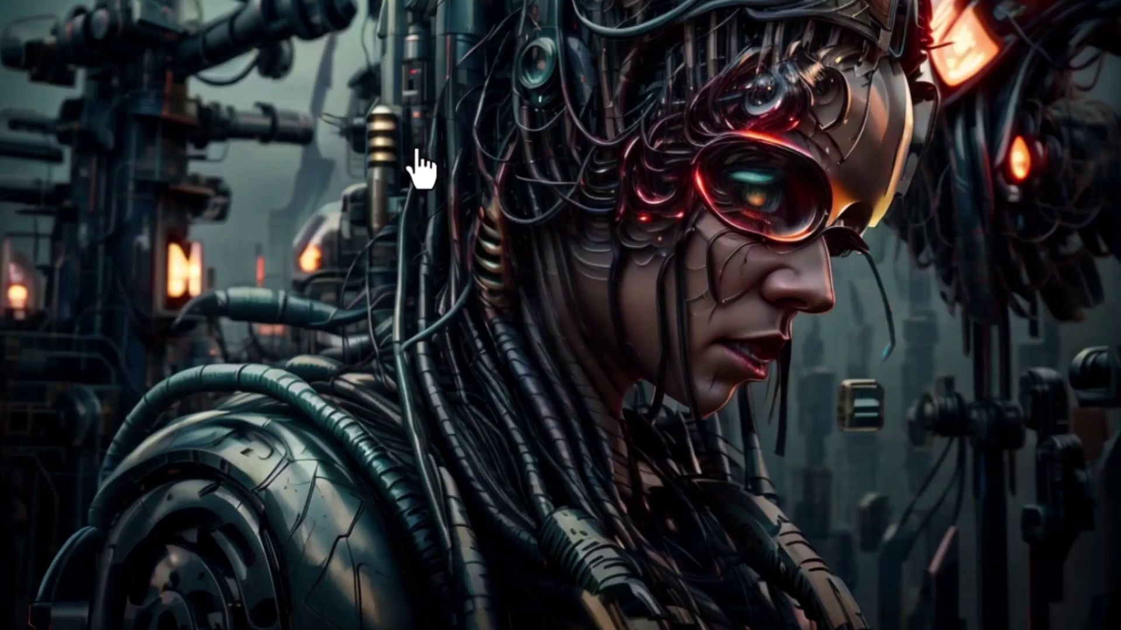
pyautogui.press('Escape')
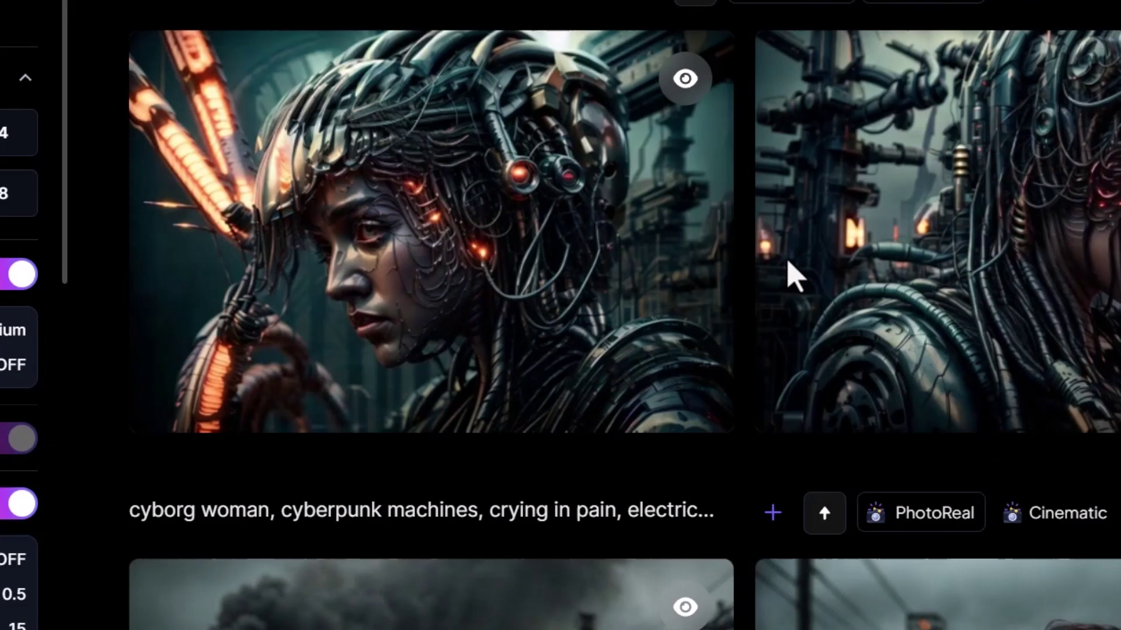
pyautogui.scroll(10, 790, 270)
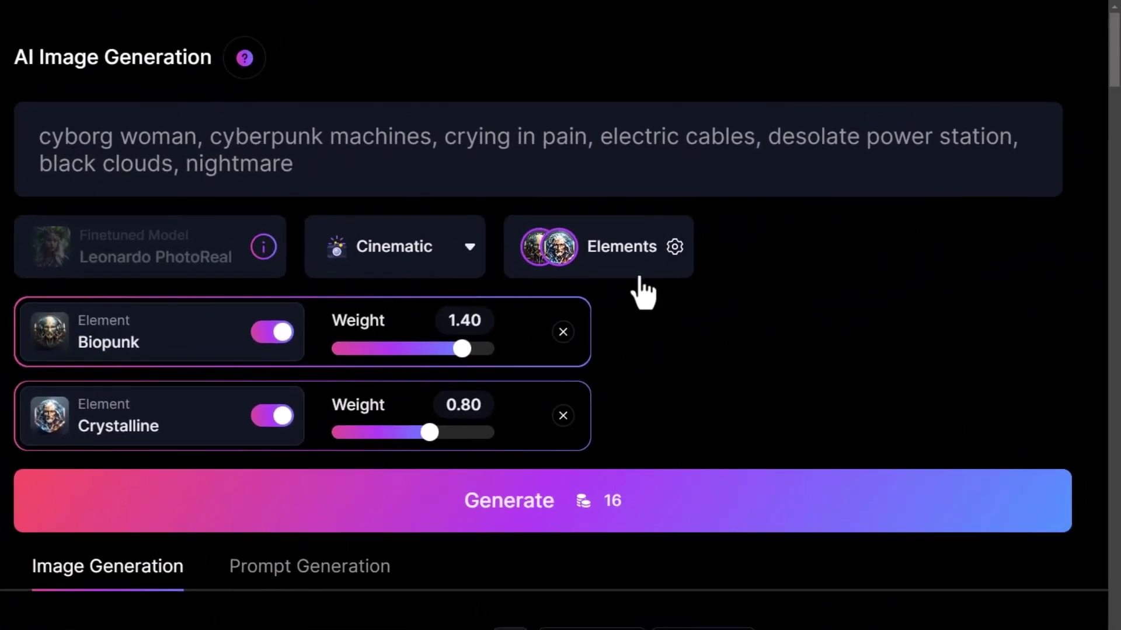
# Add Lunar Punk and Toxic Punk as Elements, each at weight 1.00.
pyautogui.click(607, 266)
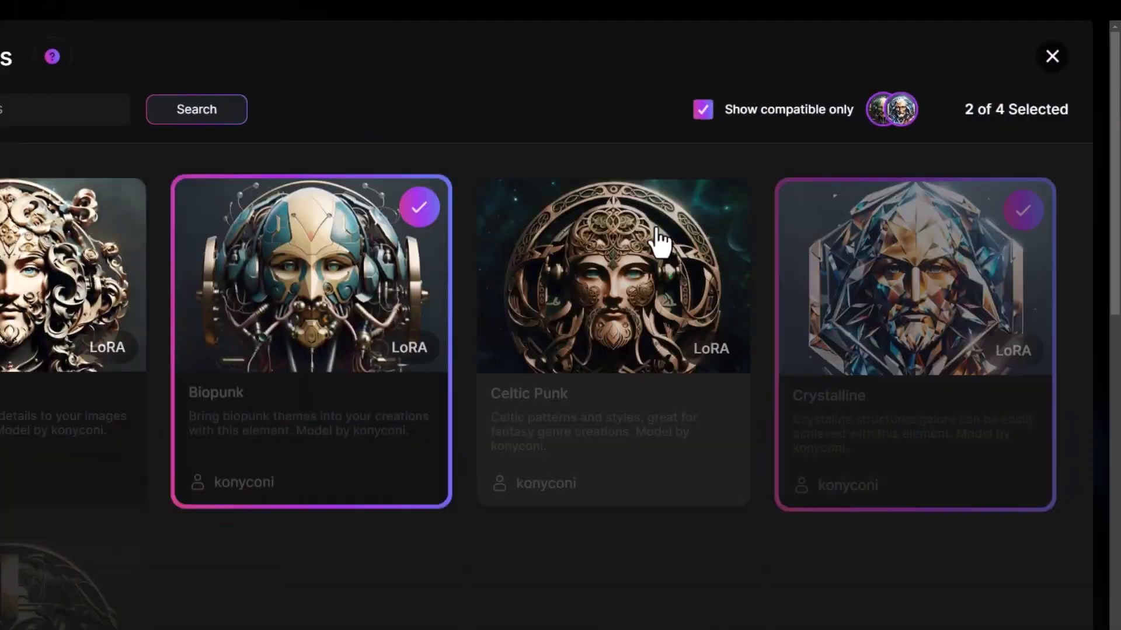
pyautogui.scroll(-3, 691, 283)
pyautogui.scroll(-6, 692, 285)
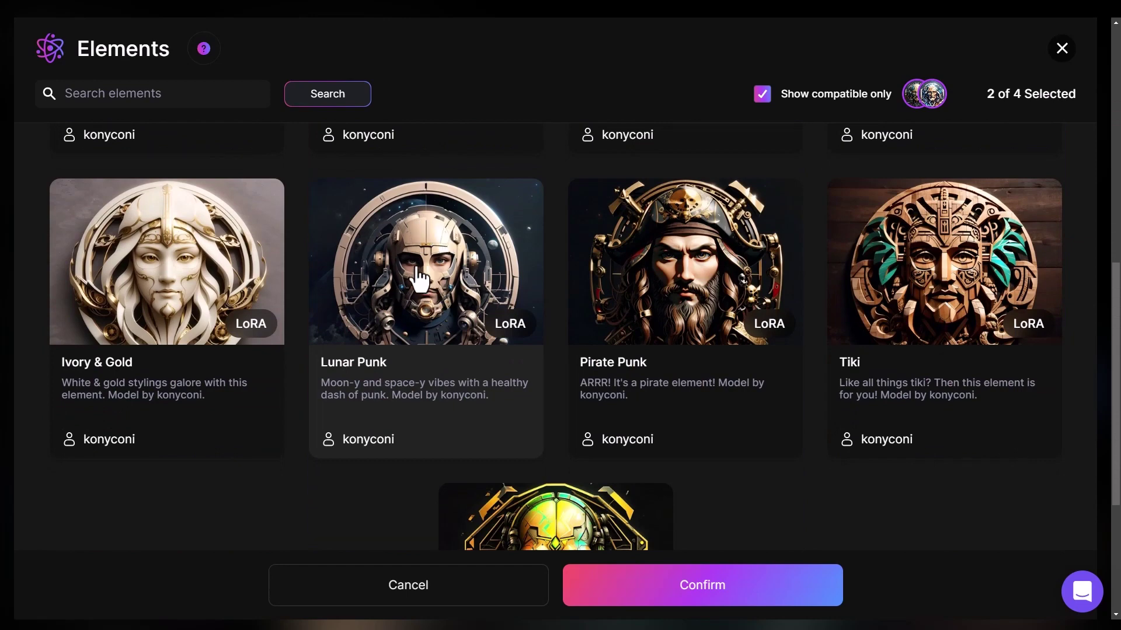
pyautogui.click(441, 264)
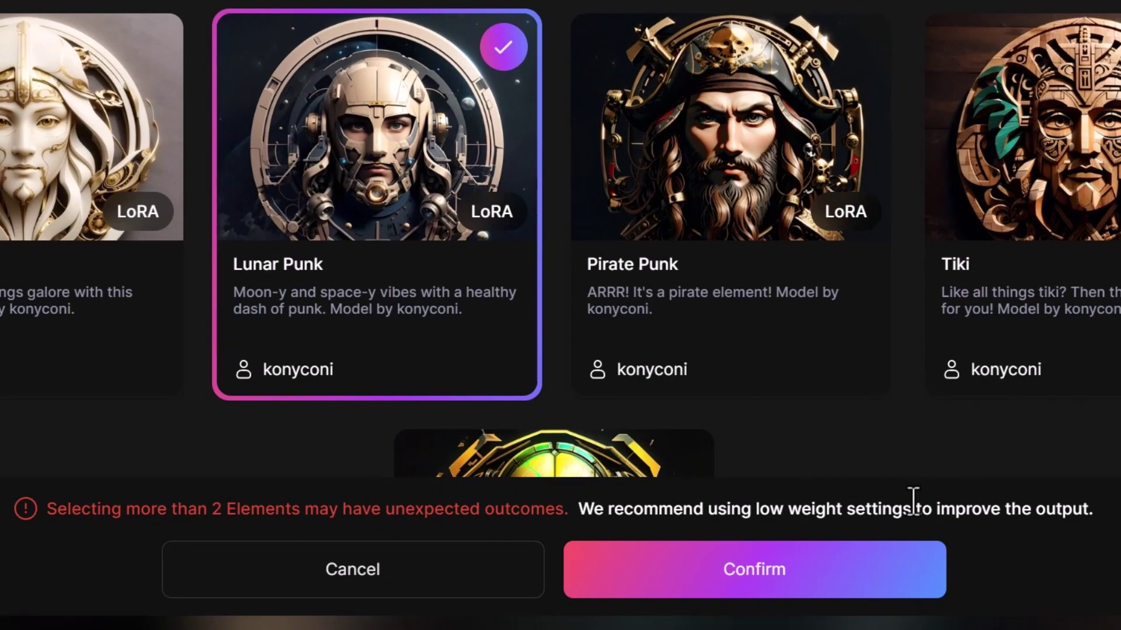
pyautogui.scroll(-4, 758, 285)
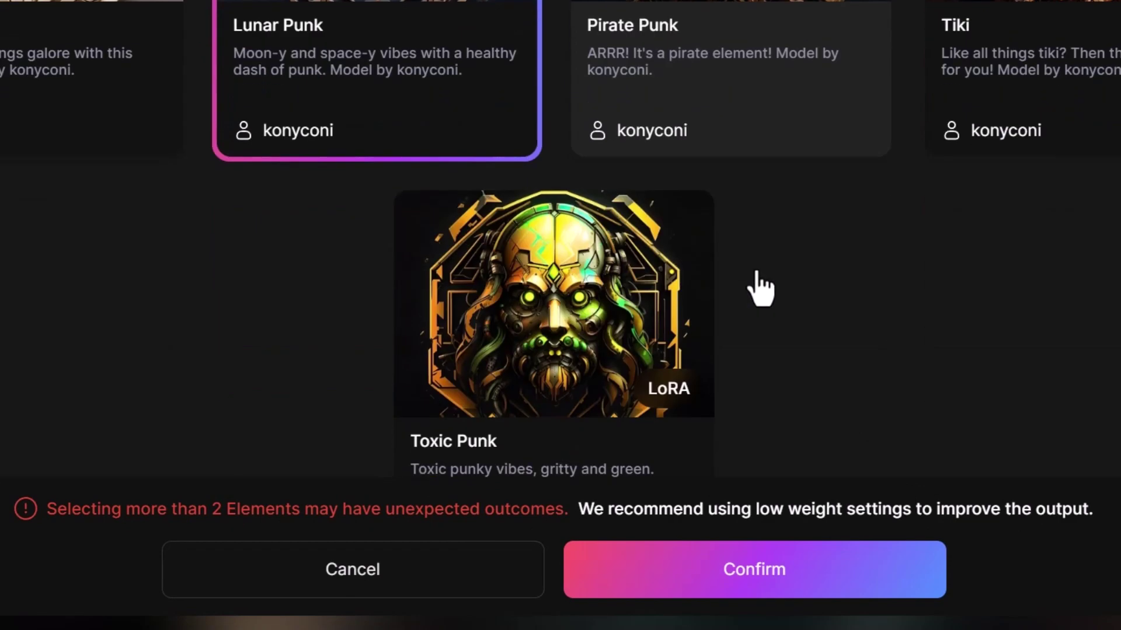
pyautogui.click(589, 342)
pyautogui.click(826, 570)
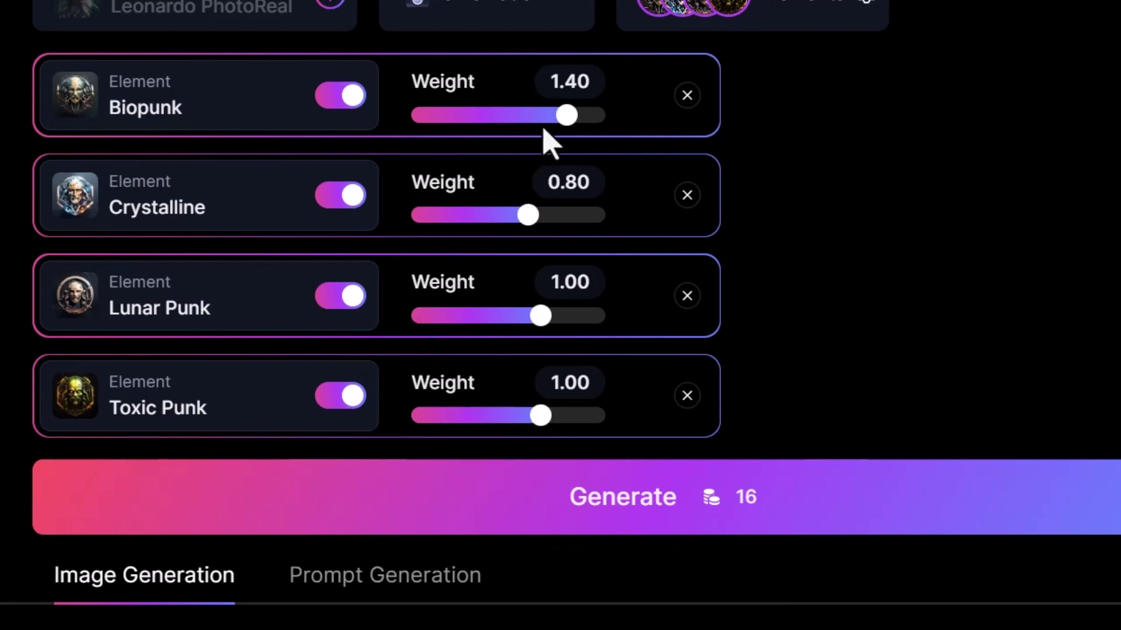
# Lower the weights to Biopunk 0.70, Crystalline 0.30, Lunar Punk 0.70 and Toxic Punk 0.80.
pyautogui.moveTo(566, 115); pyautogui.dragTo(521, 117)
pyautogui.moveTo(526, 216); pyautogui.dragTo(496, 226)
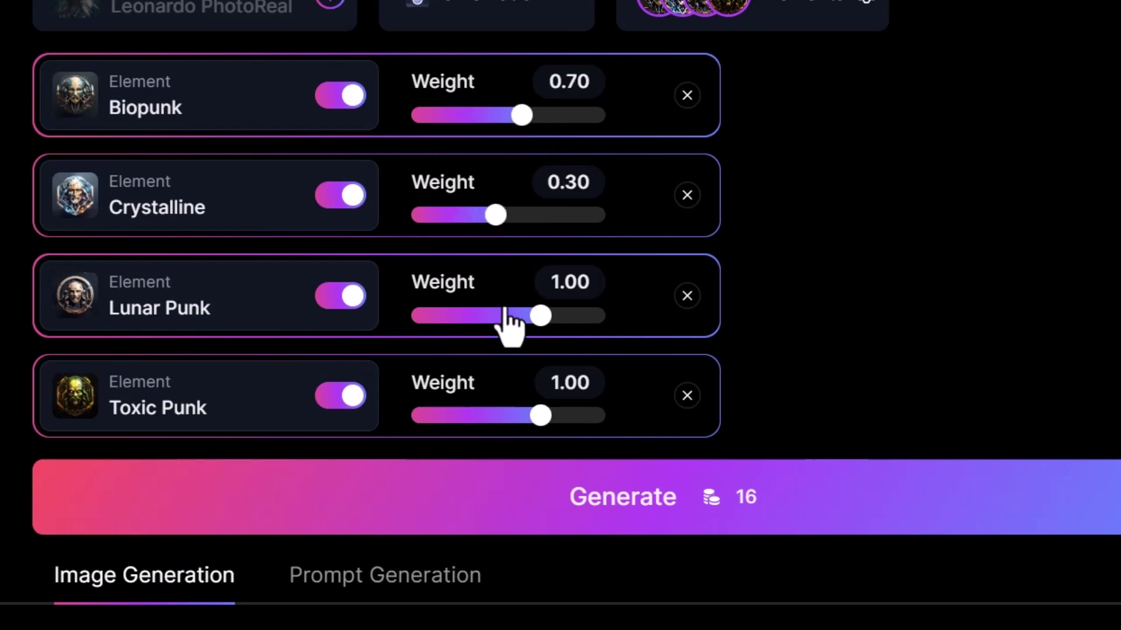
pyautogui.moveTo(541, 316)
pyautogui.mouseDown()
pyautogui.moveTo(510, 316)
pyautogui.moveTo(521, 316)
pyautogui.mouseUp()
pyautogui.moveTo(540, 416); pyautogui.dragTo(527, 415)
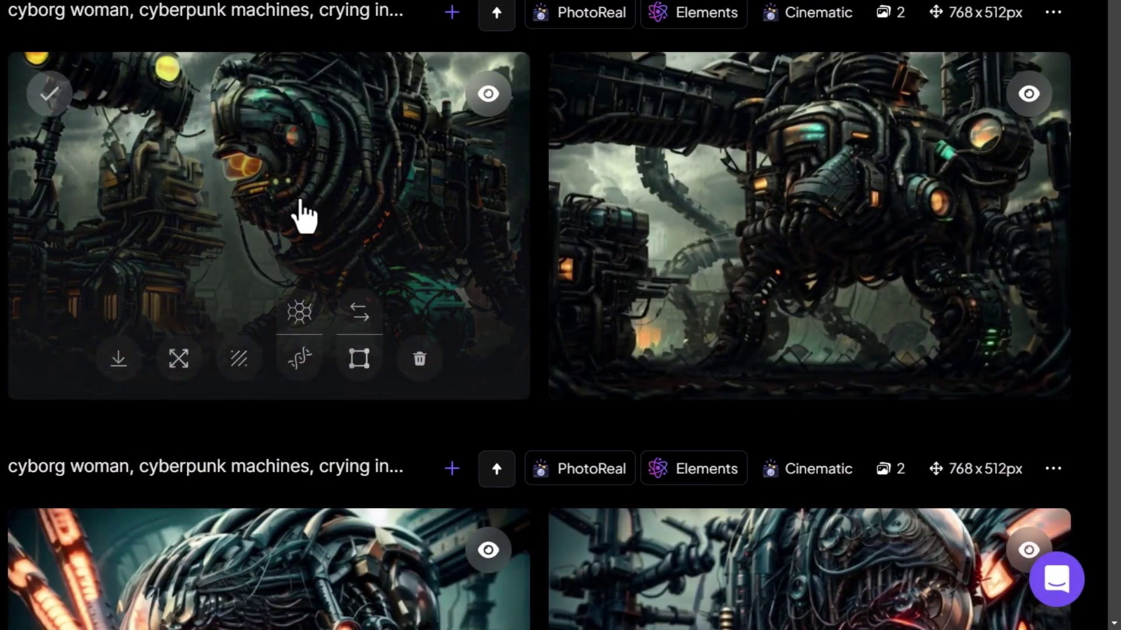
# Browse the new cyborg images full-size, then close the viewer and return to the Elements weights.
pyautogui.click(302, 216)
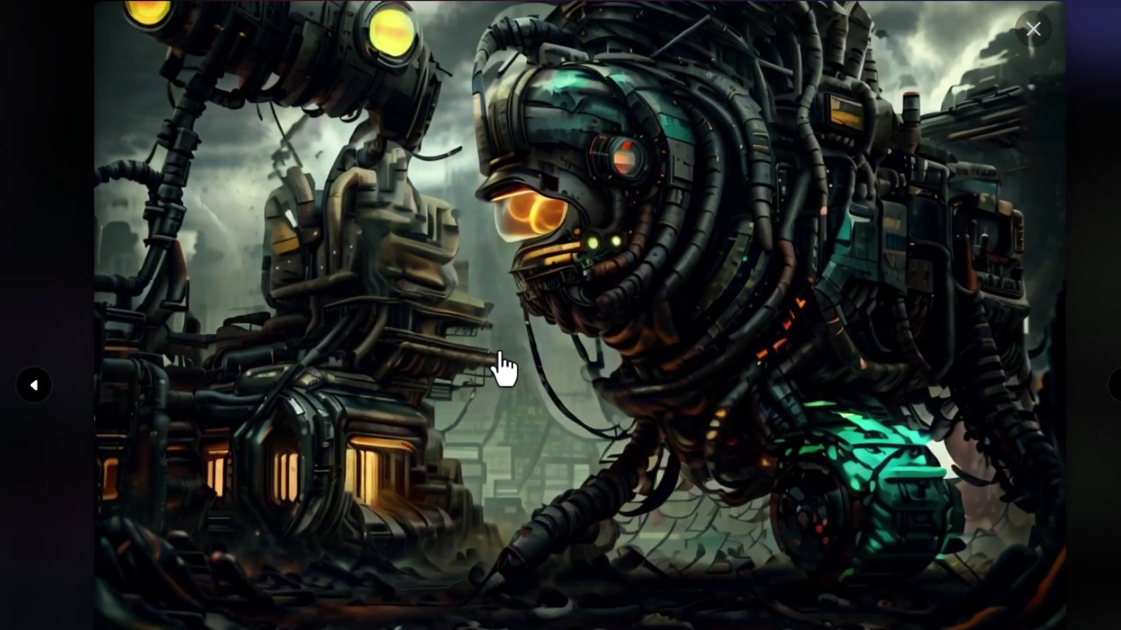
pyautogui.press('Left')
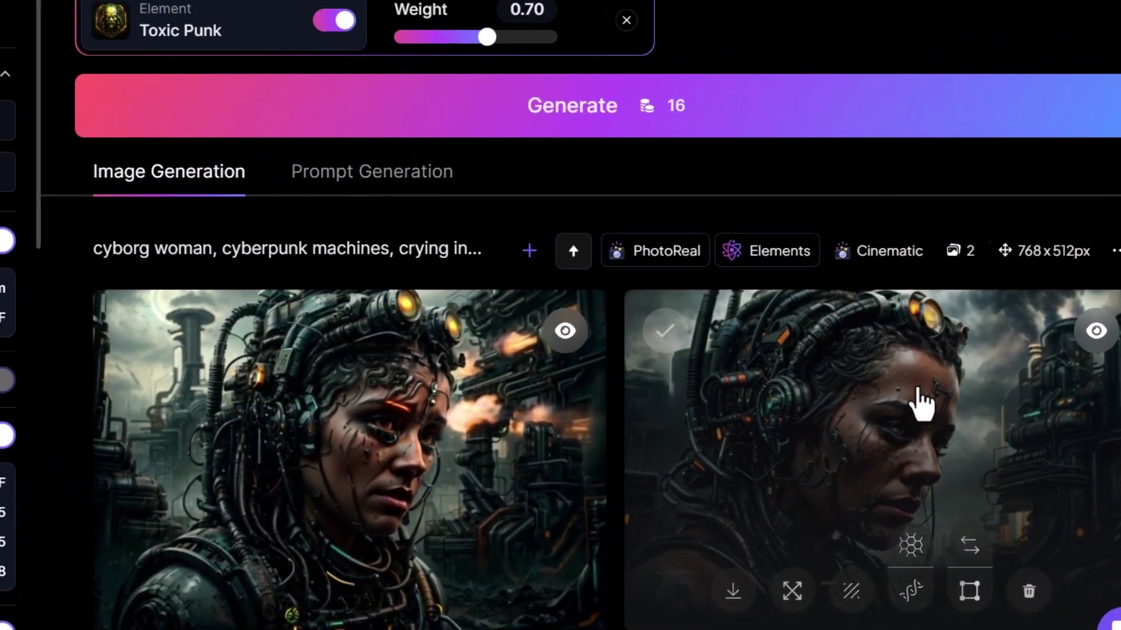
pyautogui.click(869, 350)
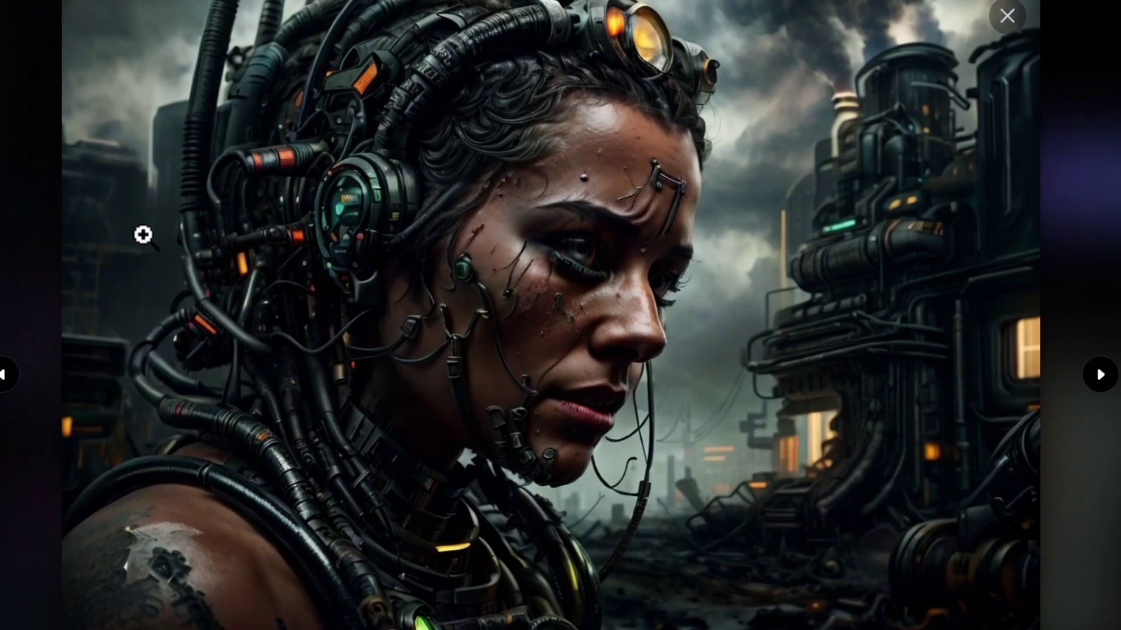
pyautogui.press('Right')
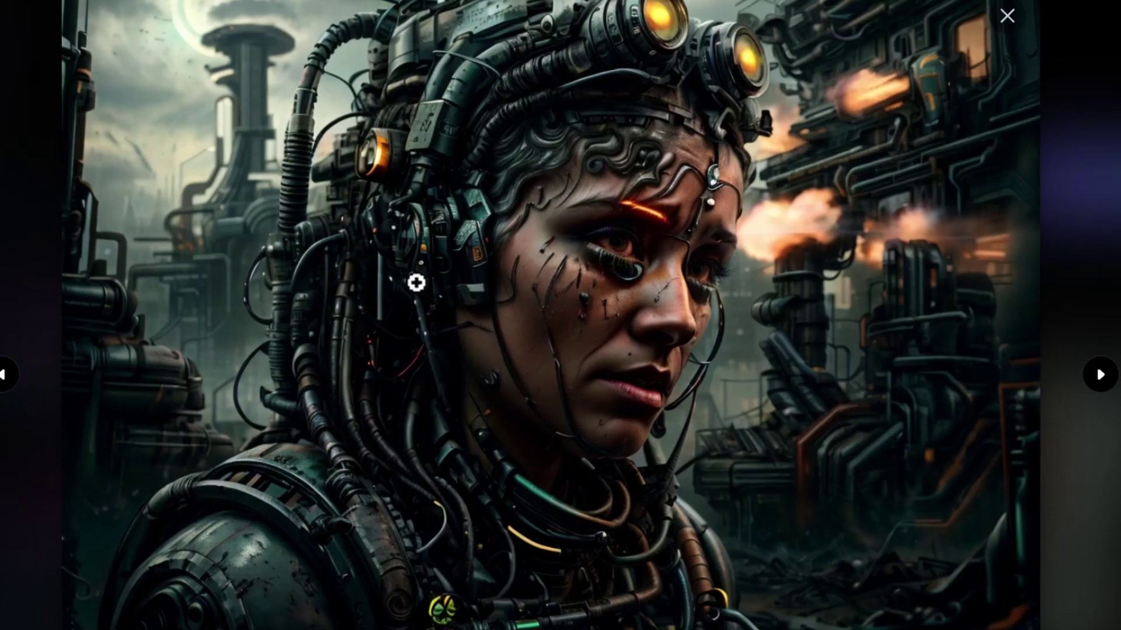
pyautogui.press('Escape')
pyautogui.scroll(10, 507, 445)
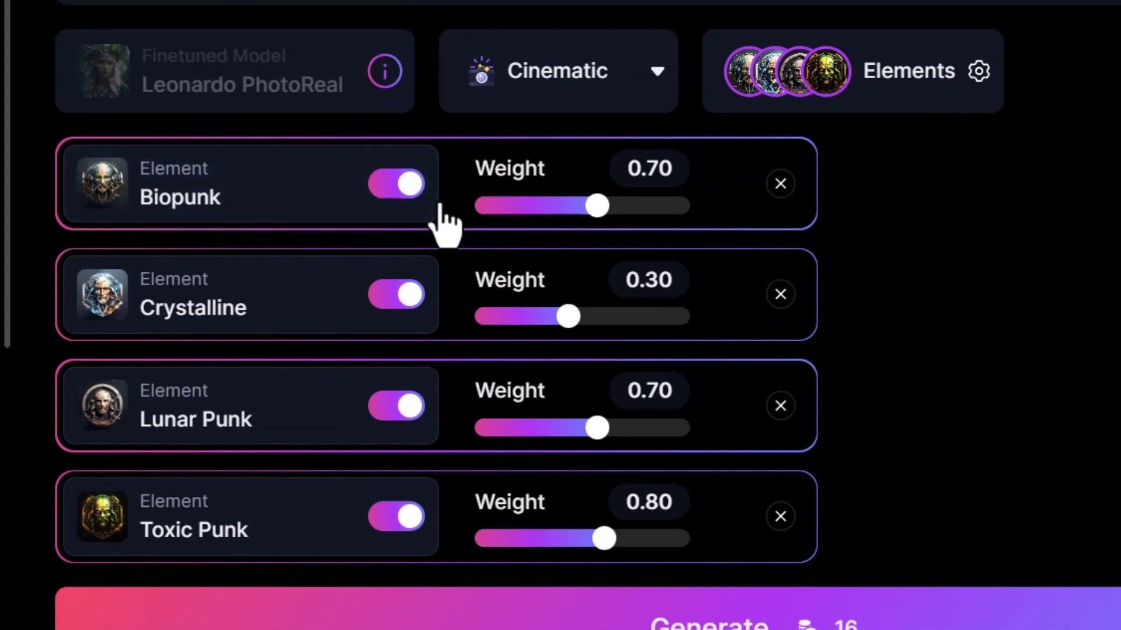
# Remove the other Elements so only Toxic Punk remains, raising its weight to 1.10.
pyautogui.click(782, 185)
pyautogui.click(782, 185)
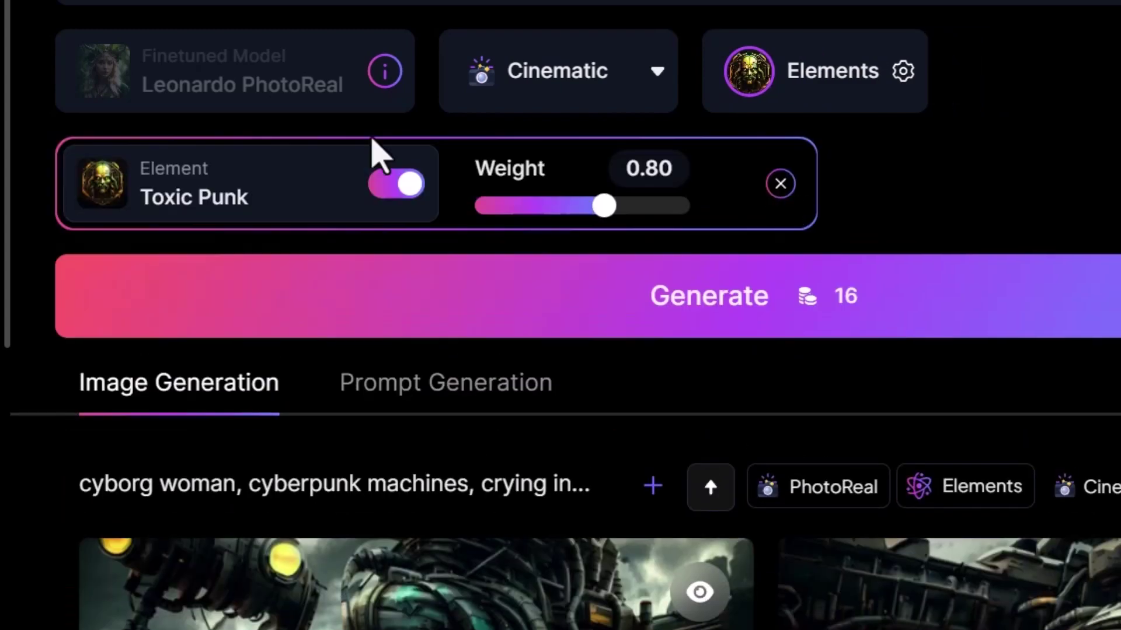
pyautogui.moveTo(607, 205); pyautogui.dragTo(623, 206)
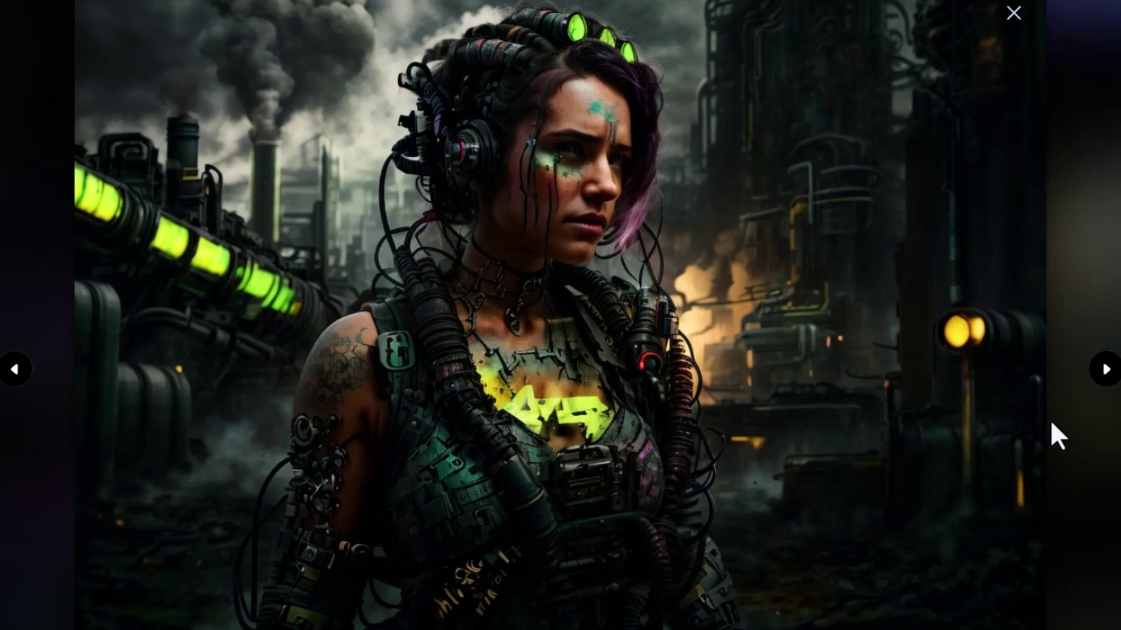
# Show the next Toxic Punk result, close the viewer and return to the prompt box.
pyautogui.click(1100, 377)
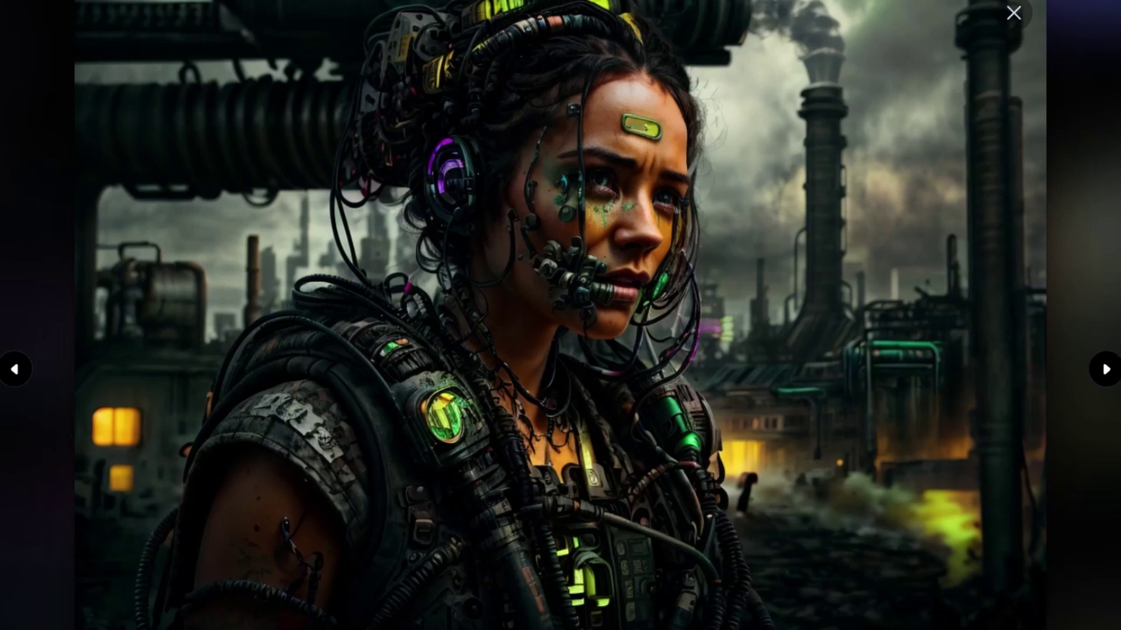
pyautogui.click(1014, 18)
pyautogui.scroll(6, 313, 435)
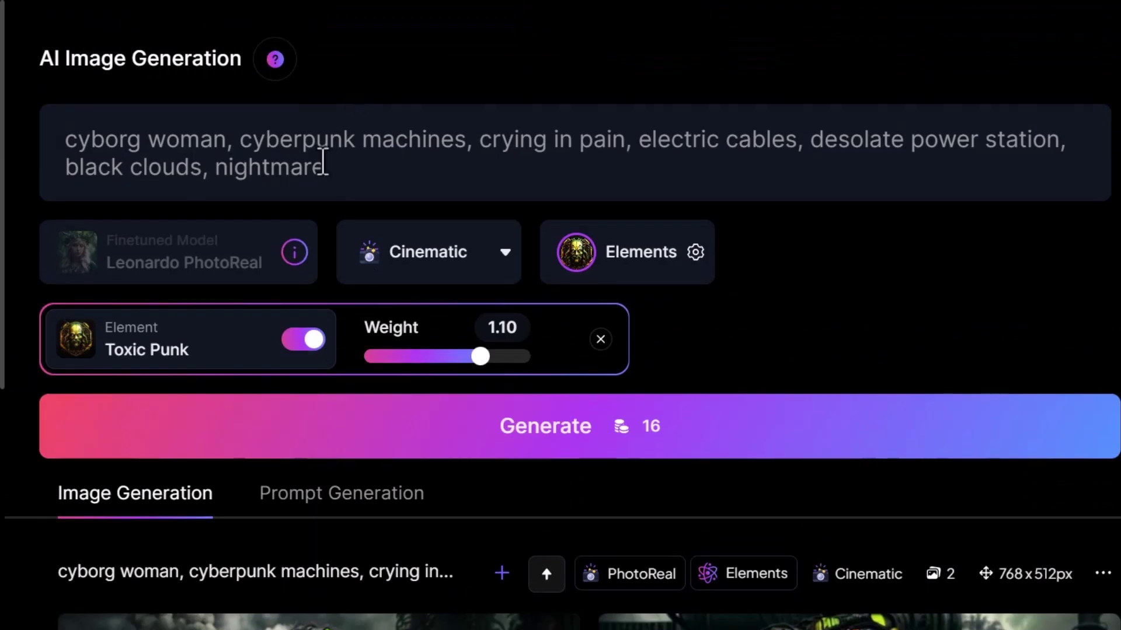
# Replace the cyborg prompt with the pasted Cartoon Monster urban street prompt.
pyautogui.moveTo(337, 173); pyautogui.dragTo(55, 135)
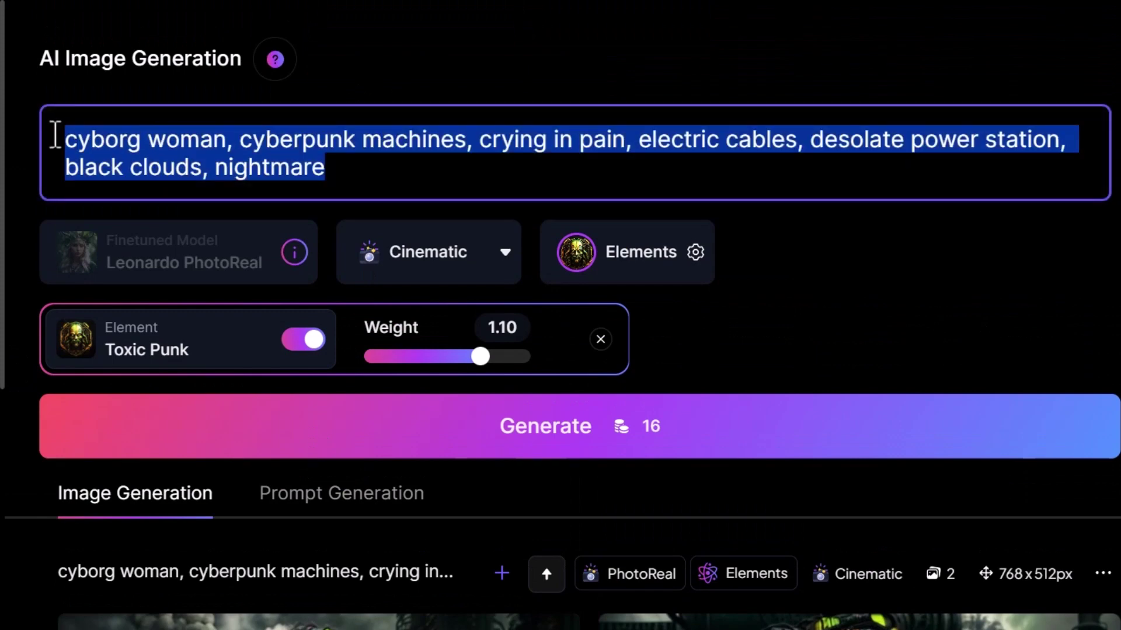
pyautogui.press('BackSpace')
pyautogui.write('Cartoon Monster, an incredibly photogenic, urban street, in the style of Vray, soggy, evocative ambiance akin to environmental portraits, high visual quality, blue and red color palette')
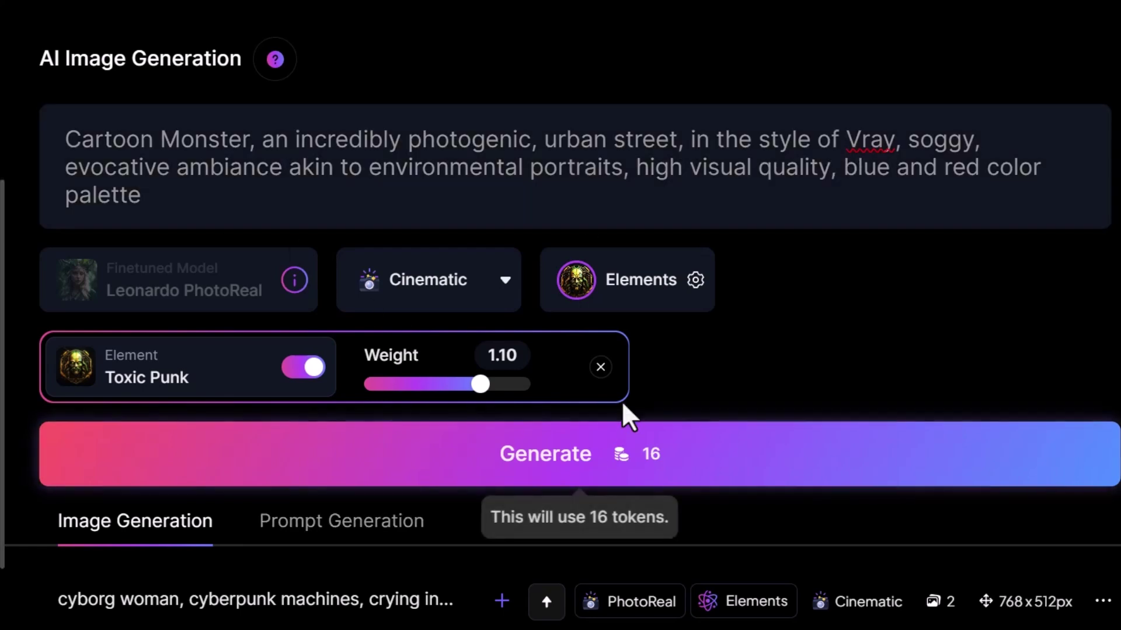
# Remove the Toxic Punk Element and generate two PhotoReal Cinematic images.
pyautogui.click(601, 367)
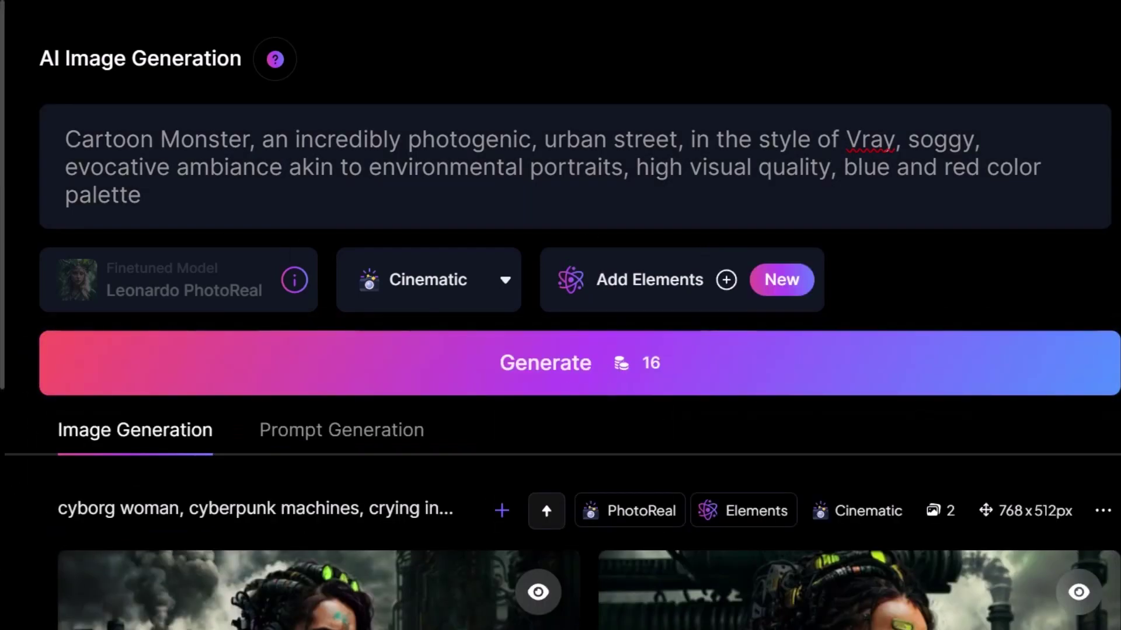
pyautogui.moveTo(655, 378)
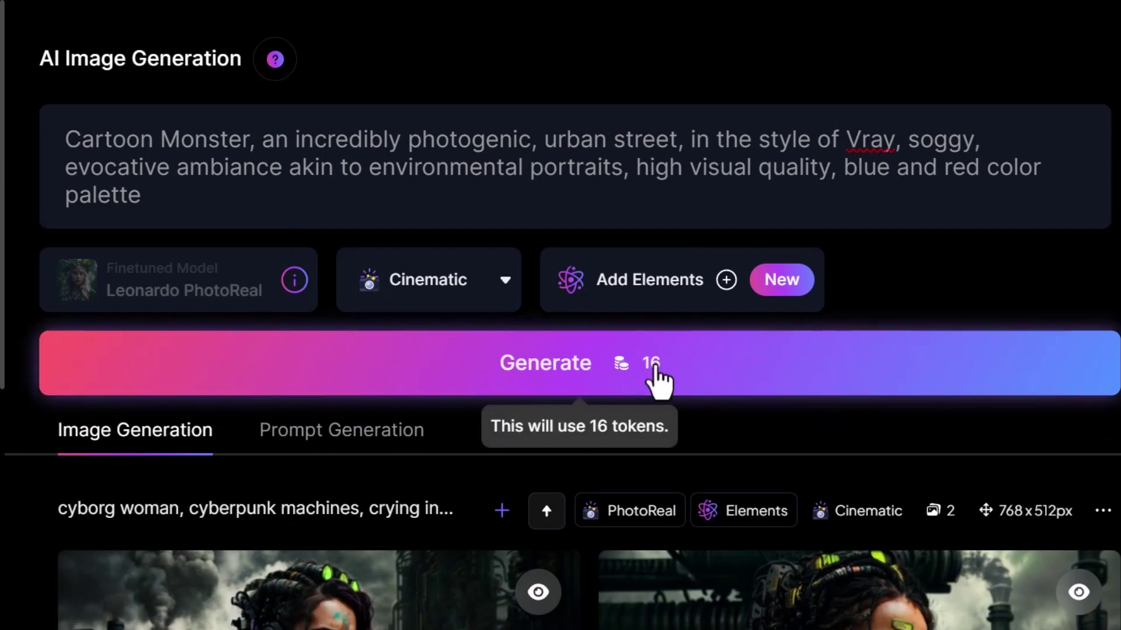
pyautogui.click(656, 378)
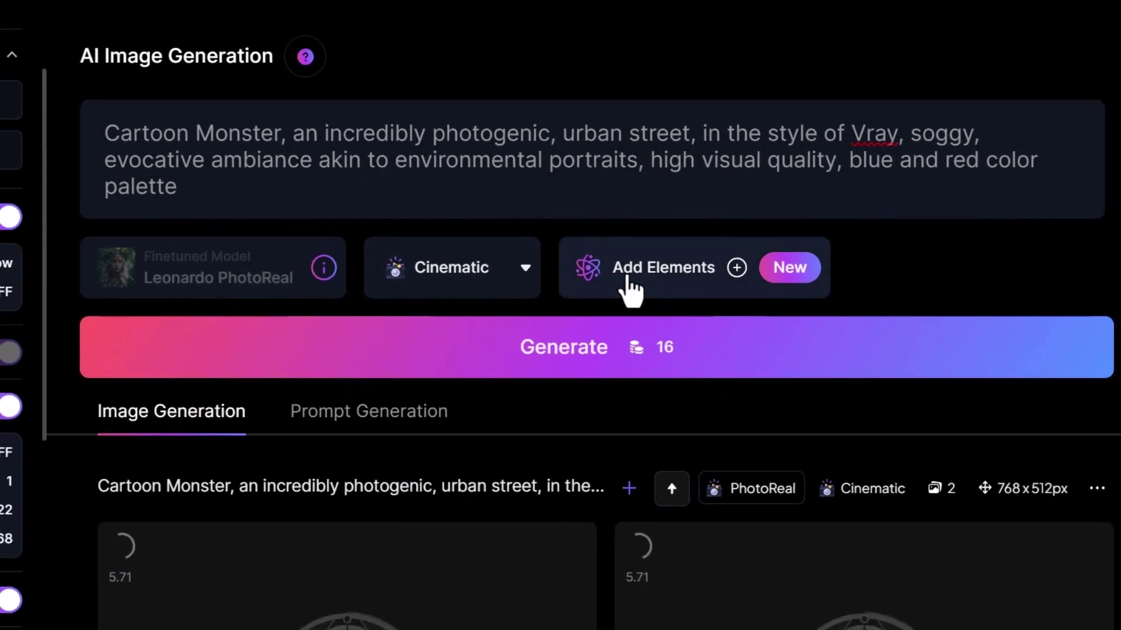
# Make Biopunk the only Element at weight 1.00 and switch the style from Cinematic to Creative.
pyautogui.click(631, 286)
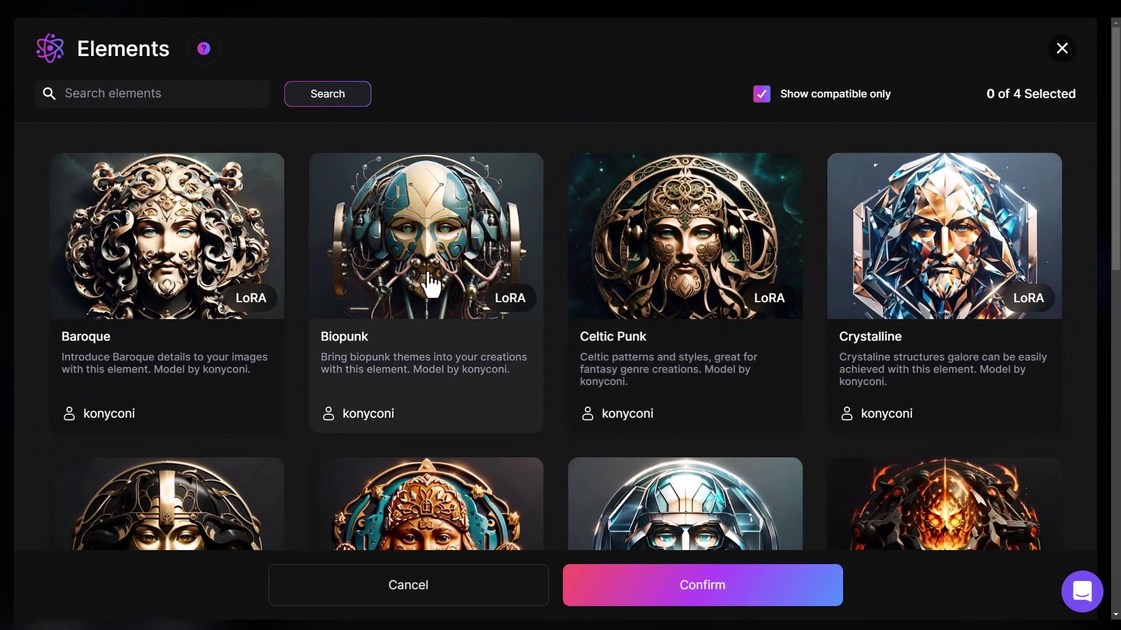
pyautogui.click(432, 284)
pyautogui.click(671, 593)
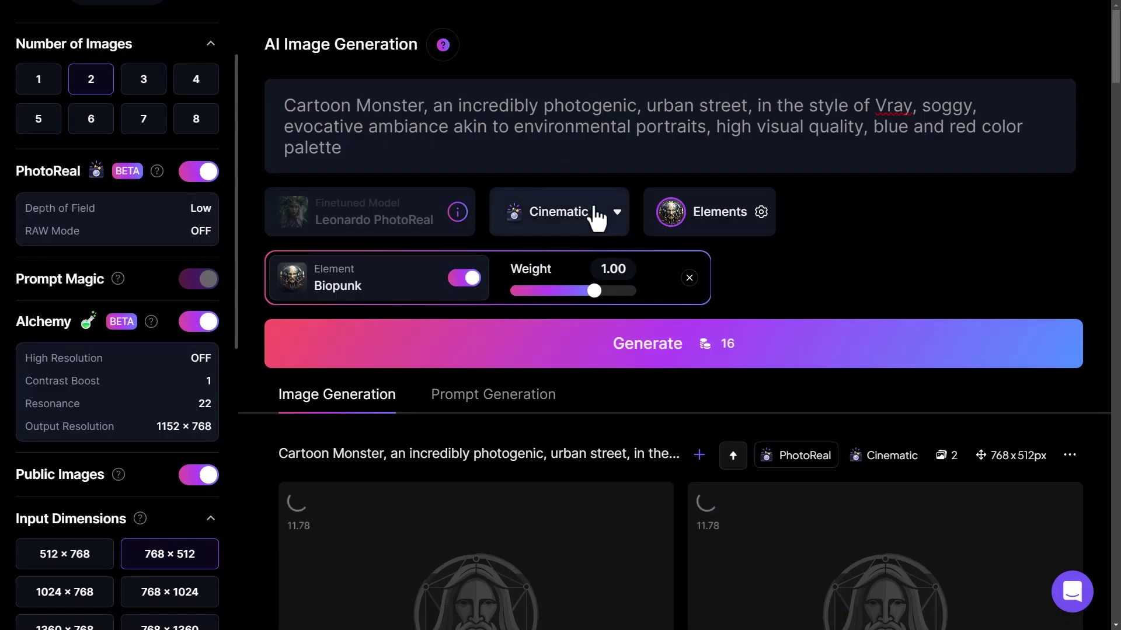
pyautogui.click(597, 219)
pyautogui.click(534, 293)
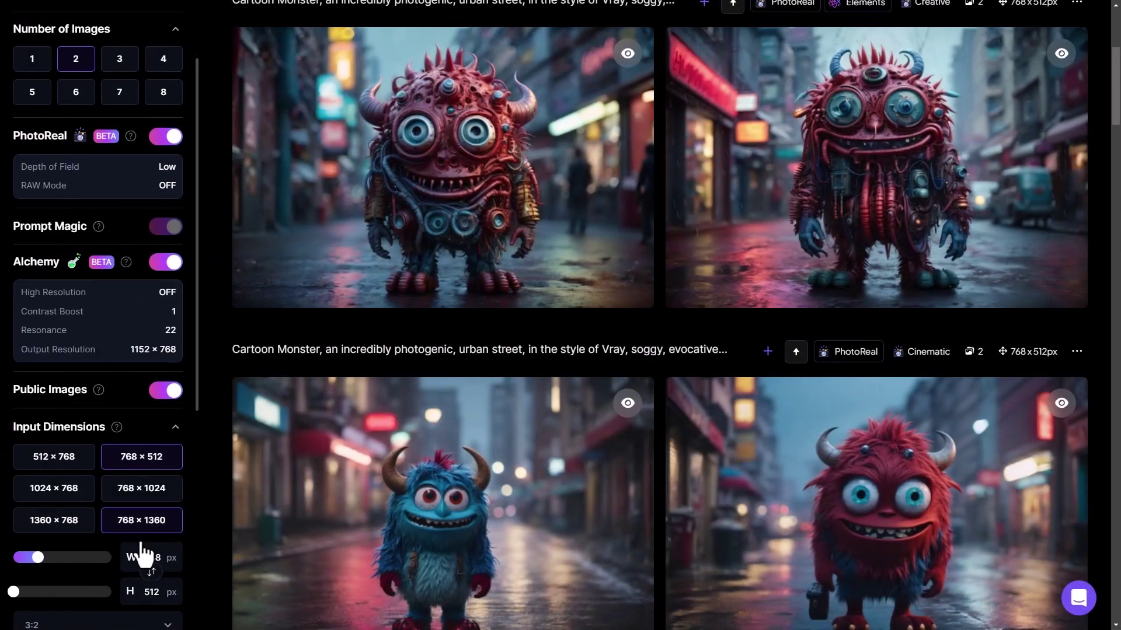
# View the red monster result full-size, then step to the next monster image.
pyautogui.scroll(-1, 142, 556)
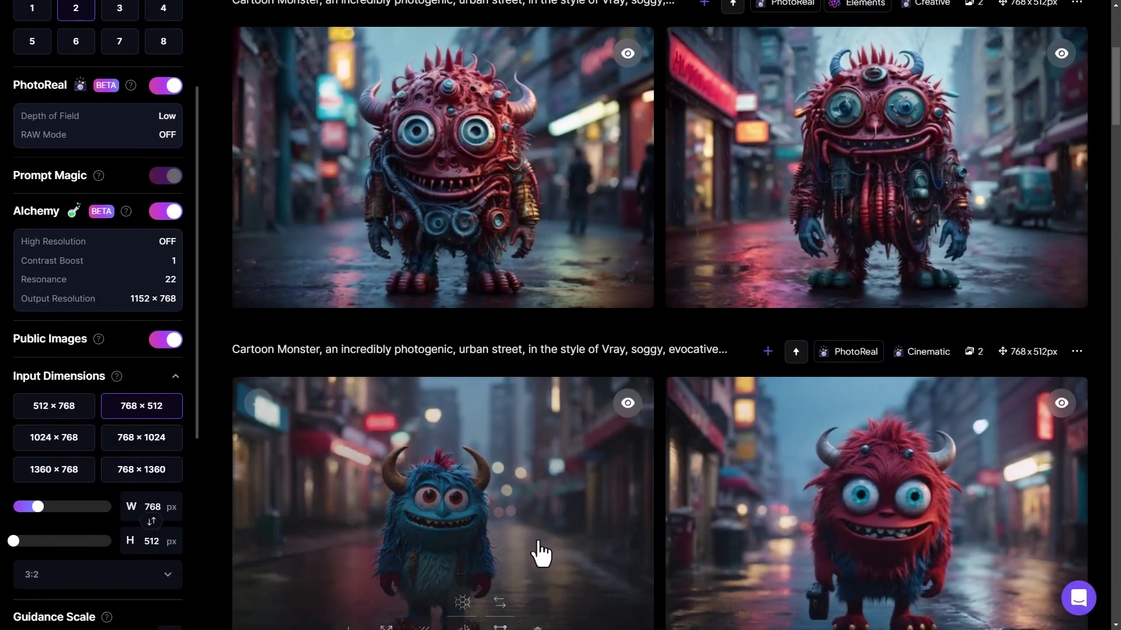
pyautogui.click(1033, 525)
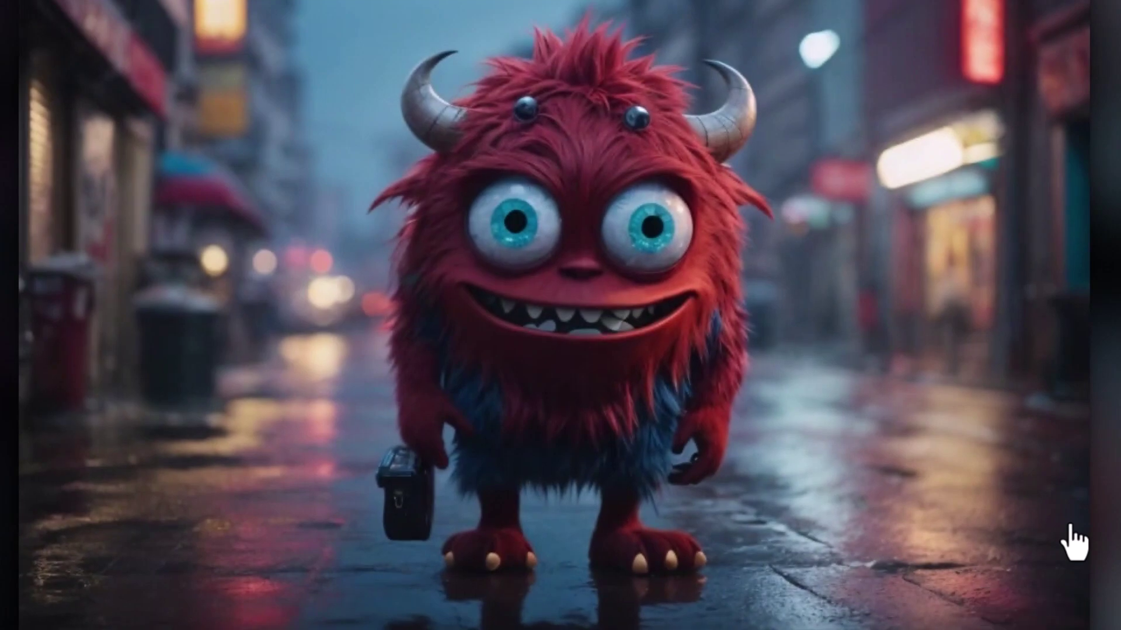
pyautogui.click(1074, 543)
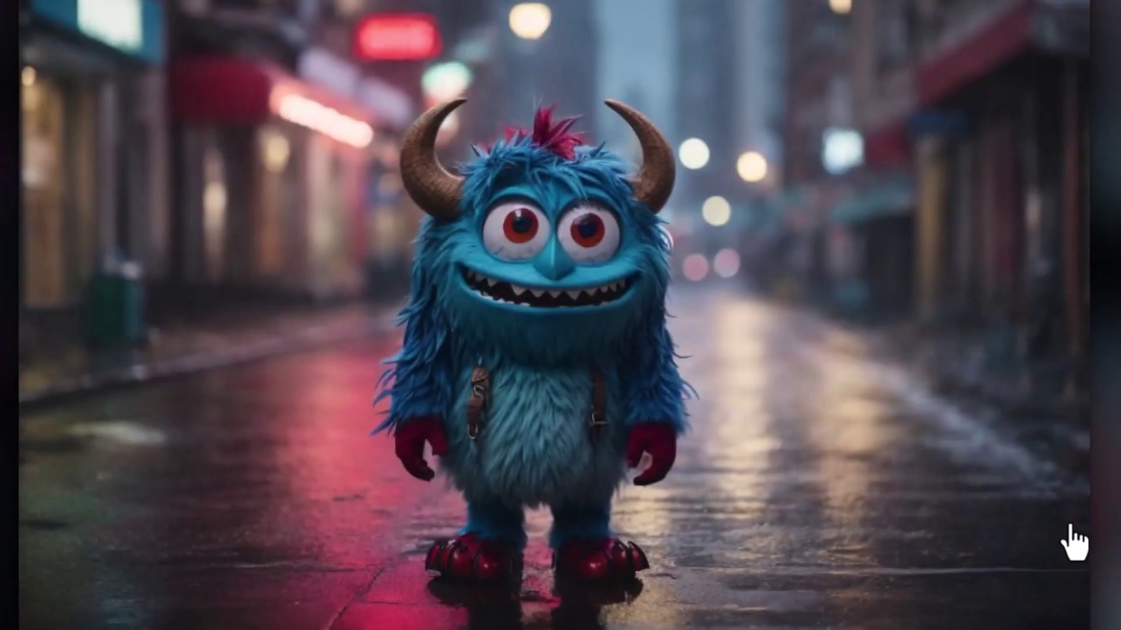